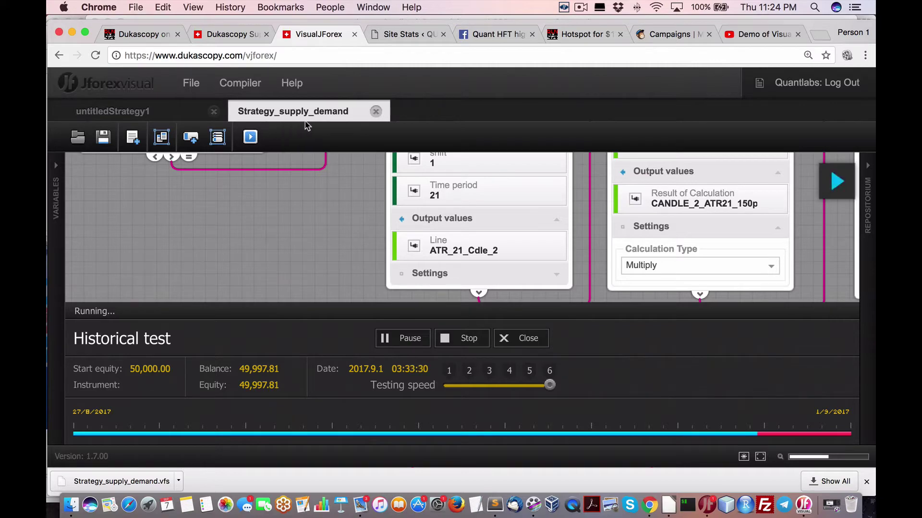
Step: Review the forum post describing the supply and demand strategy, and the QuantLabs blog post that links to it
left_click(231, 34)
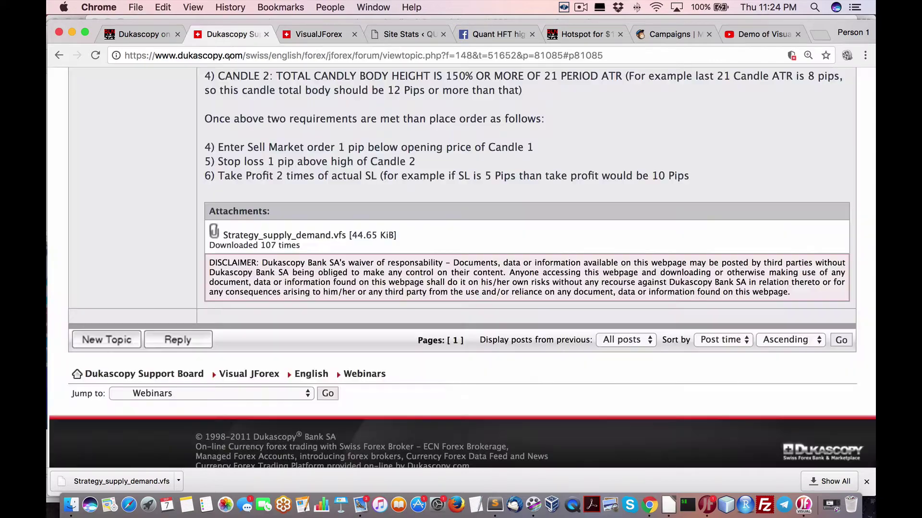
scroll(264, 139, "up", 10)
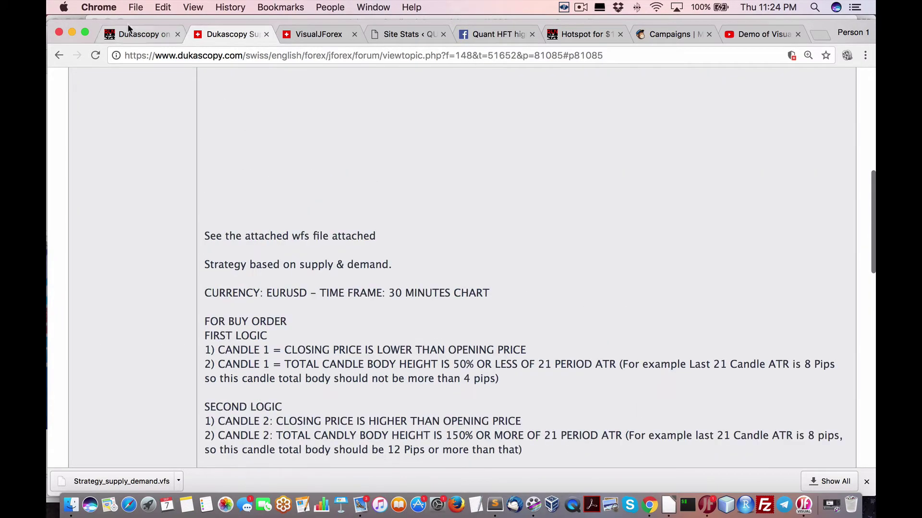
left_click(132, 35)
scroll(195, 240, "up", 5)
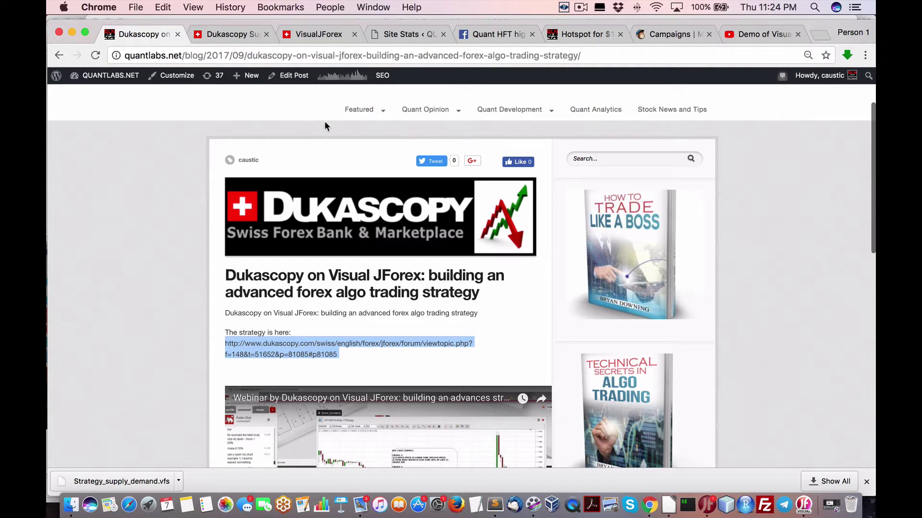
Step: Return to the Strategy_supply_demand diagram in VisualJForex and zoom it out to survey more of its blocks
left_click(313, 35)
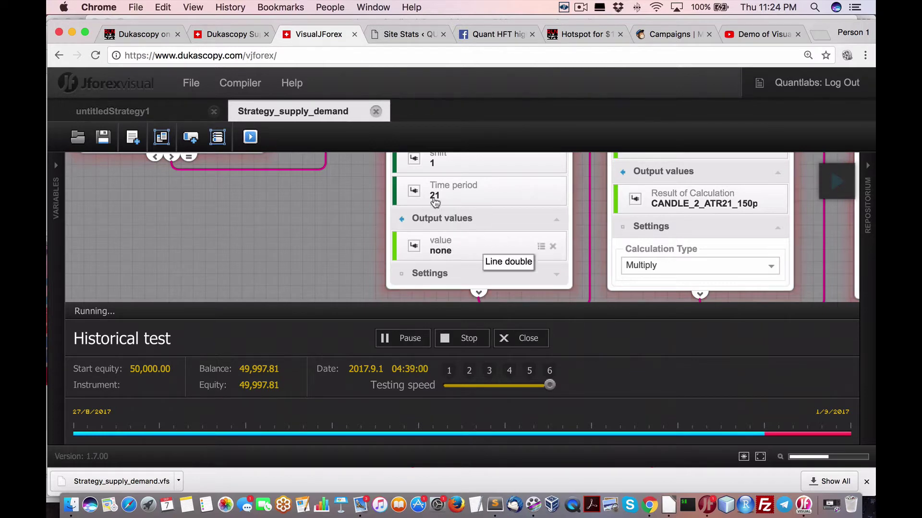
left_click(824, 457)
left_click(809, 457)
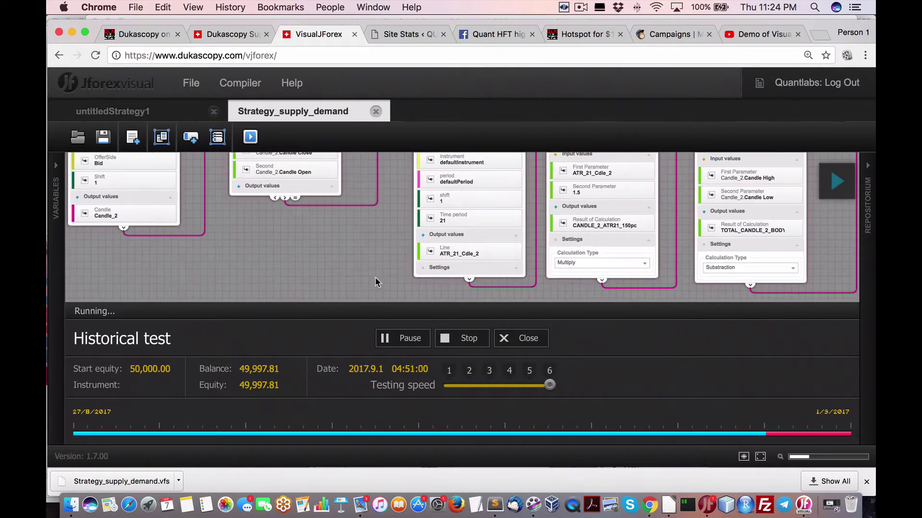
left_click(799, 457)
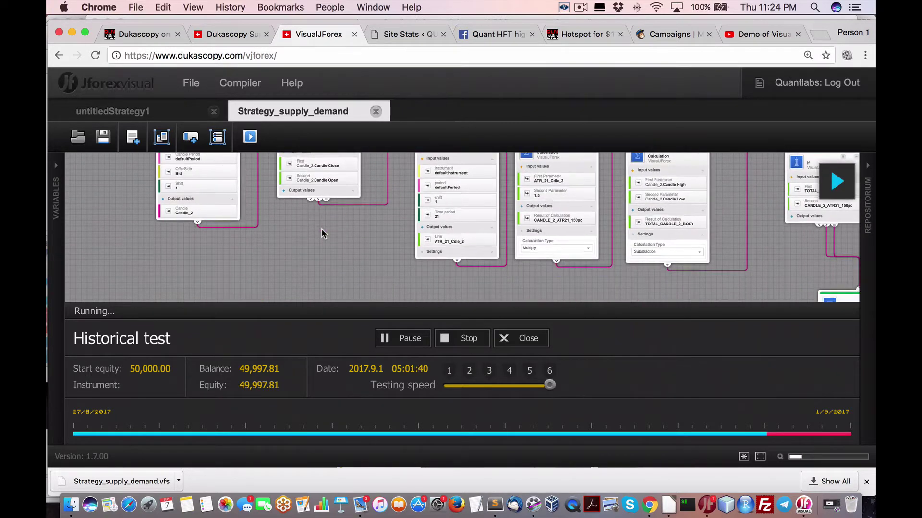
Step: Review the blog post's strategy link and the embedded Visual JForex webinar video
left_click(141, 34)
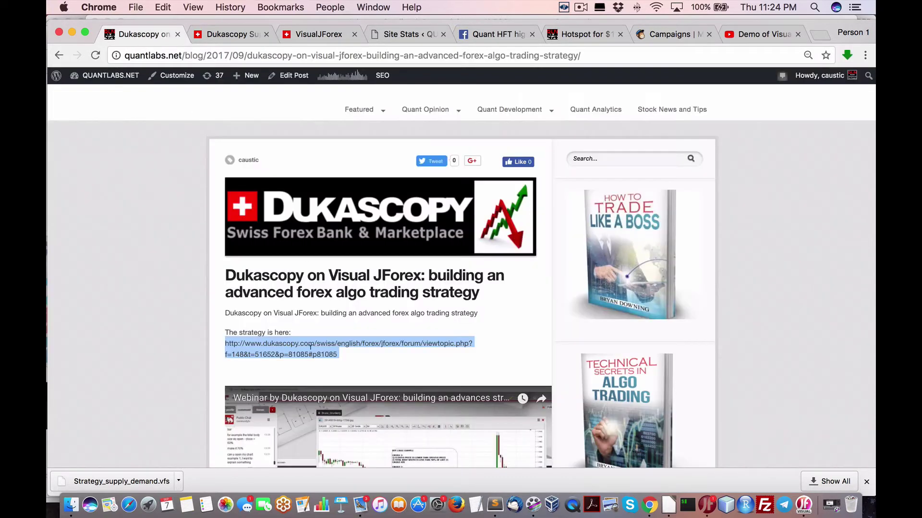
scroll(181, 375, "down", 3)
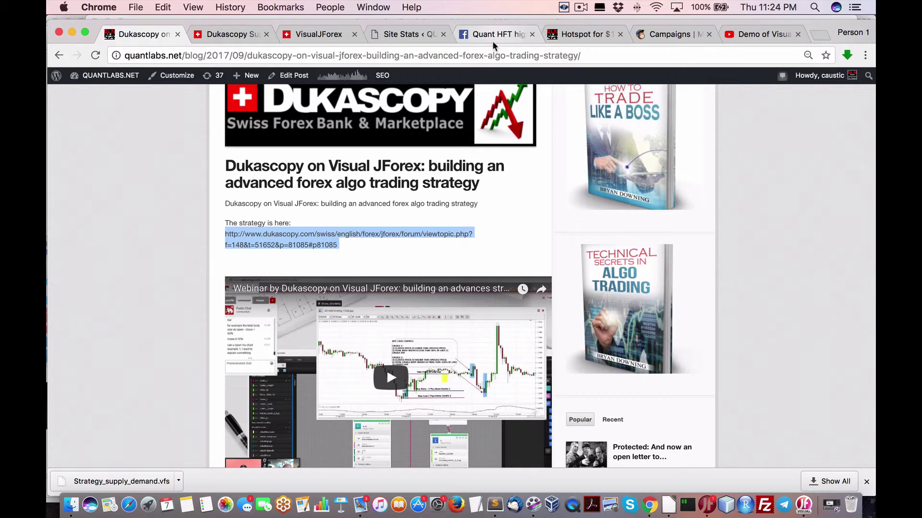
left_click(365, 7)
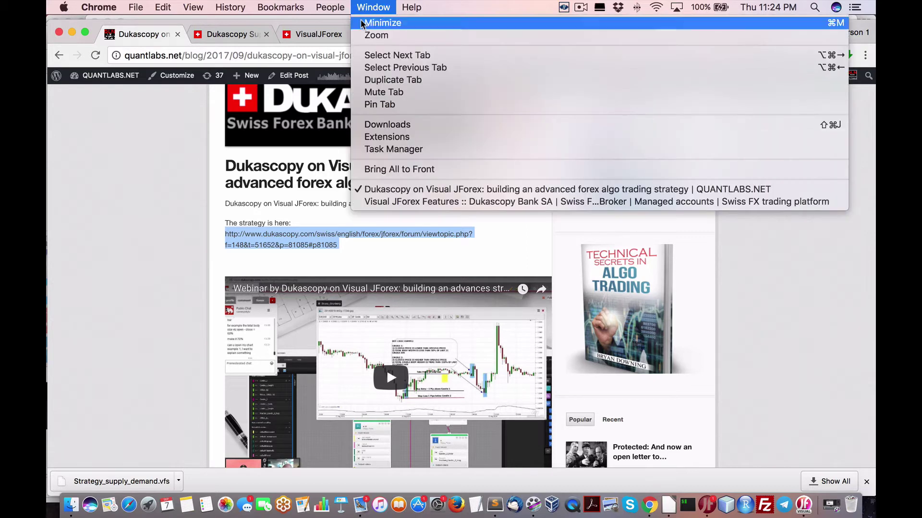
left_click(318, 34)
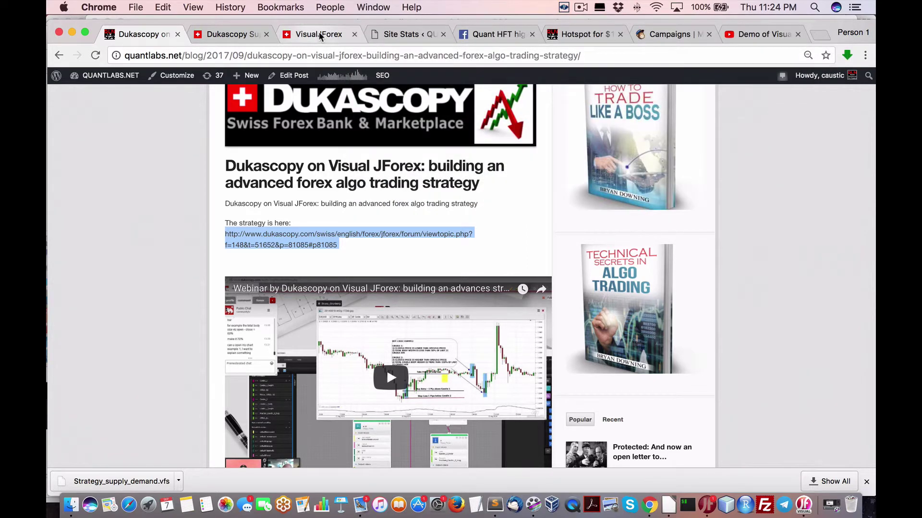
Step: Return to the running historical test in VisualJForex and check today's date on the system clock
left_click(318, 34)
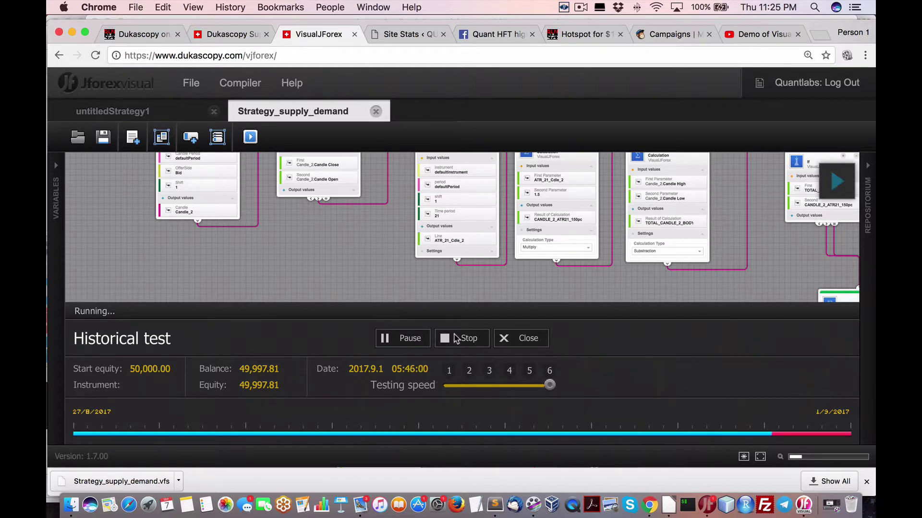
left_click(755, 8)
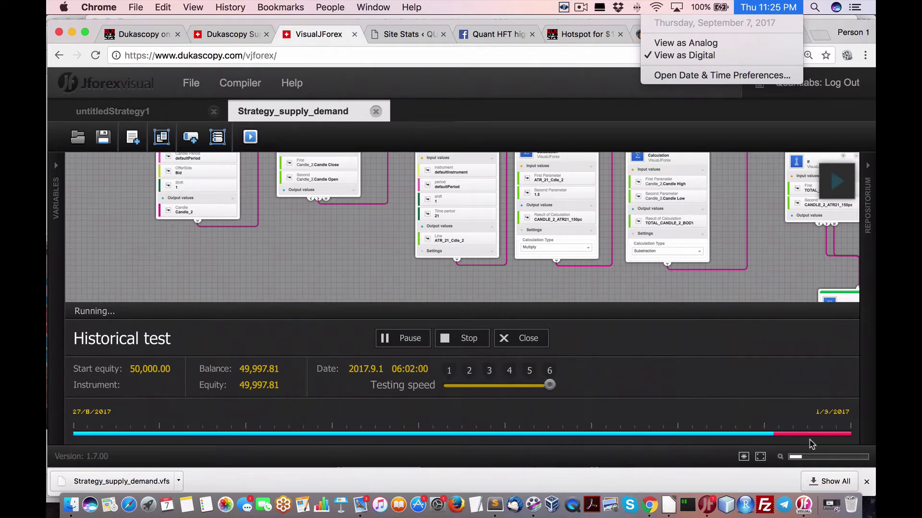
Step: Examine the trades, equity and balance on the strategy's EUR/USD 30 Mins chart in JForex Visual at full size, and return to the strategy diagram
left_click(797, 509)
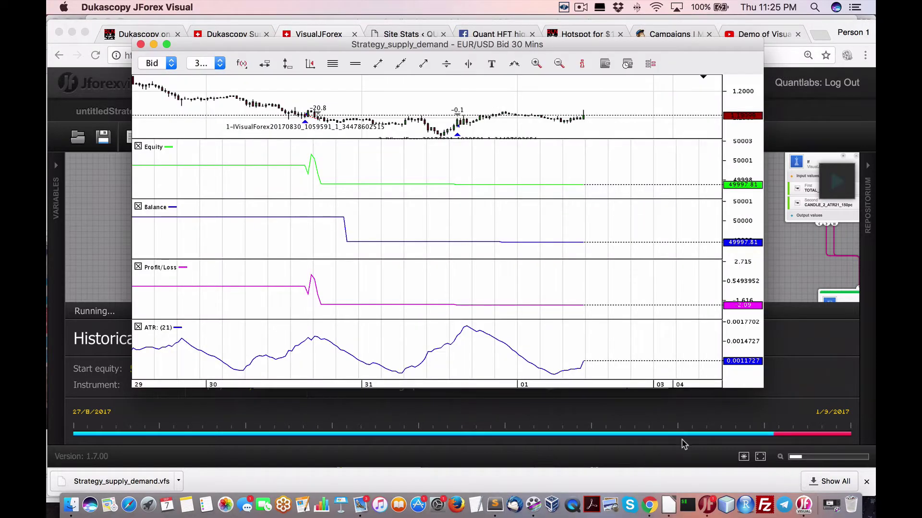
left_click_drag(600, 239, 423, 239)
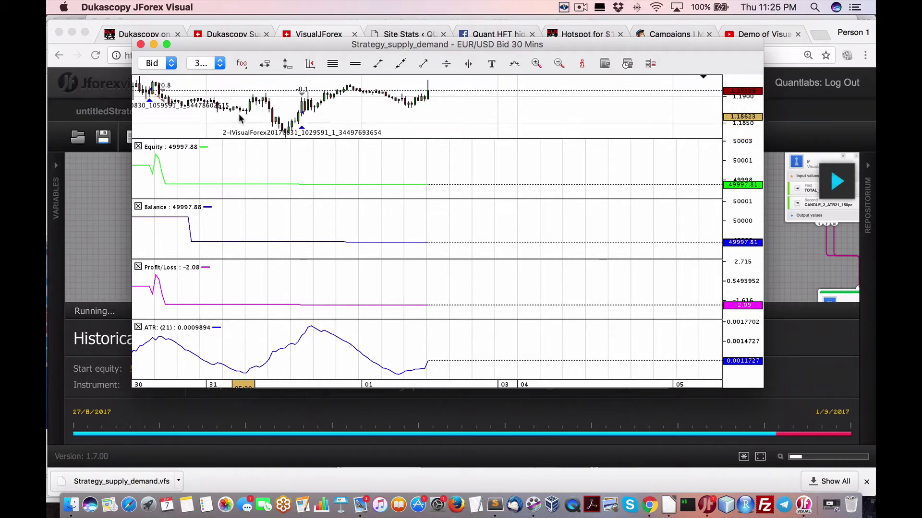
scroll(469, 113, "left", 5)
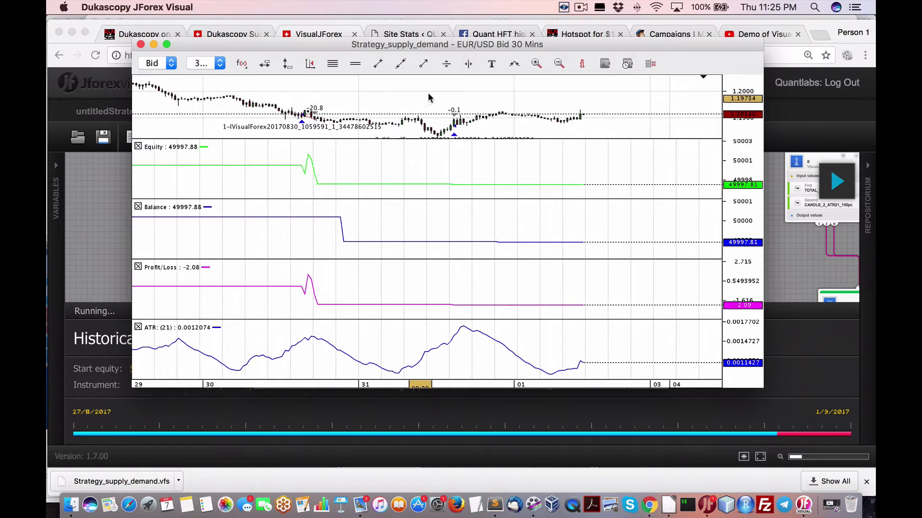
scroll(480, 106, "left", 2)
left_click(166, 44)
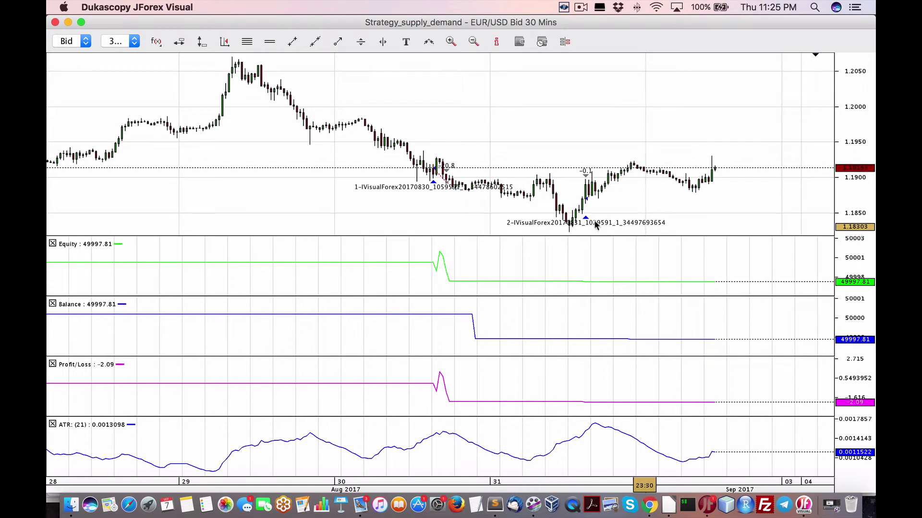
left_click(82, 23)
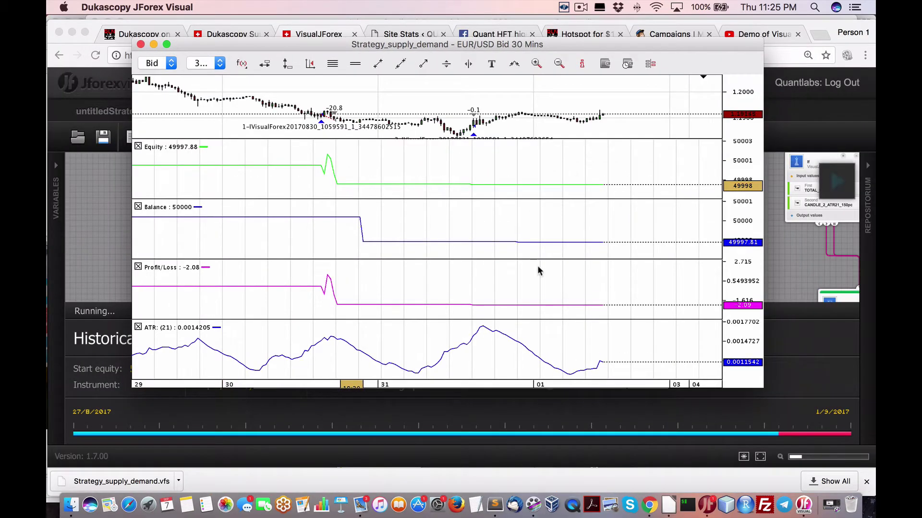
left_click(831, 387)
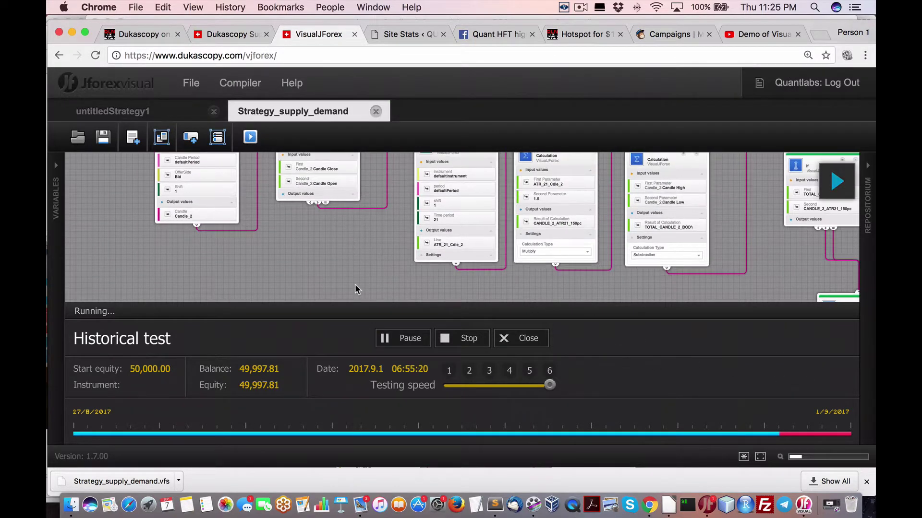
Step: Look over the candle, If, ATR and calculation blocks in the strategy diagram
scroll(355, 285, "up", 3)
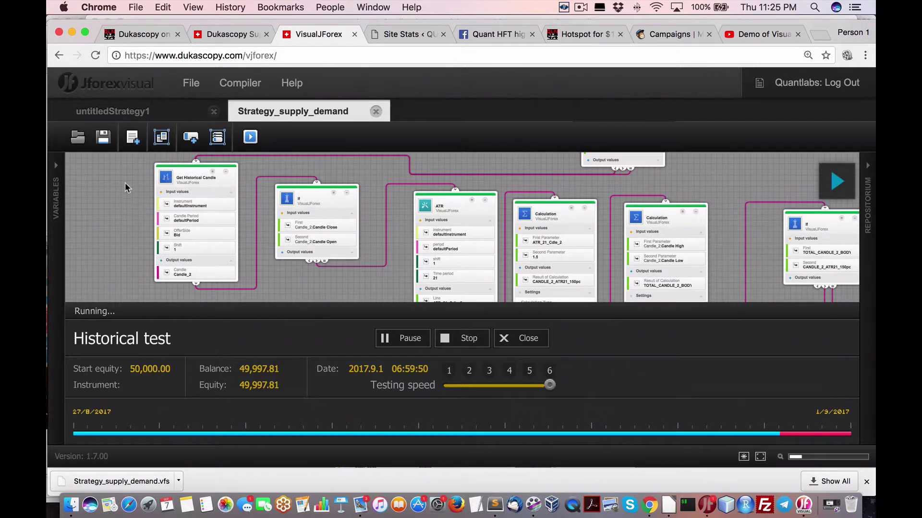
scroll(125, 173, "down", 2)
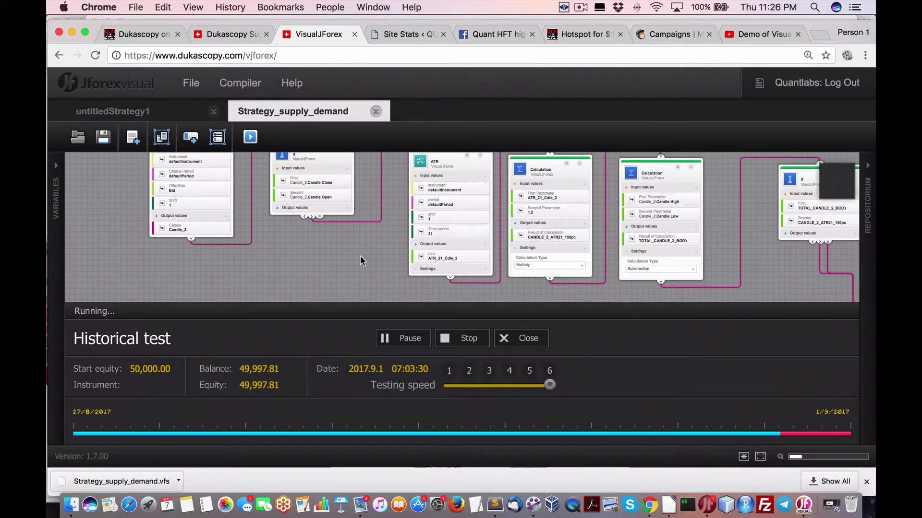
scroll(361, 230, "down", 1)
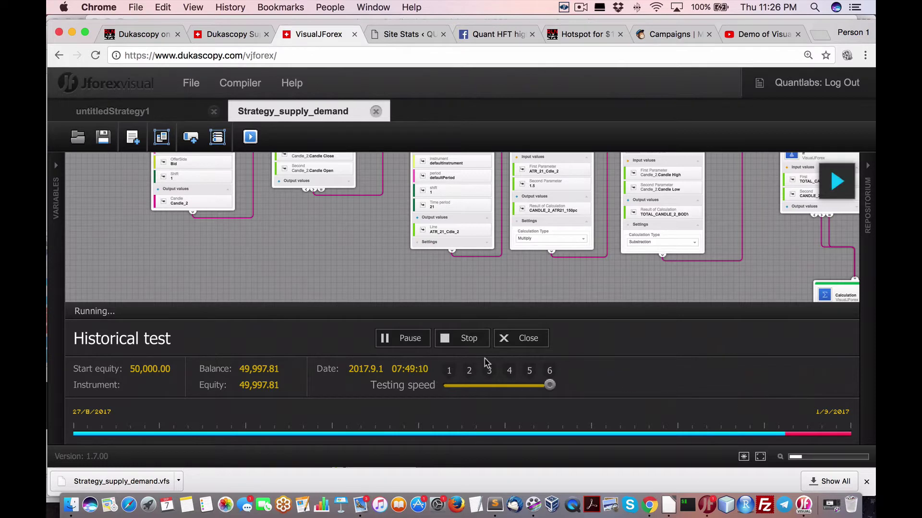
Step: Stop the historical test and enlarge its report window
left_click(469, 339)
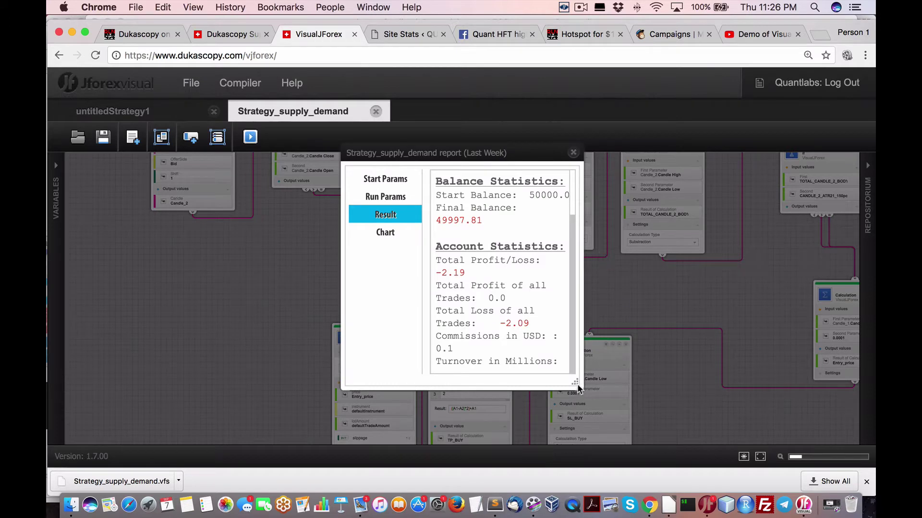
left_click_drag(581, 390, 654, 386)
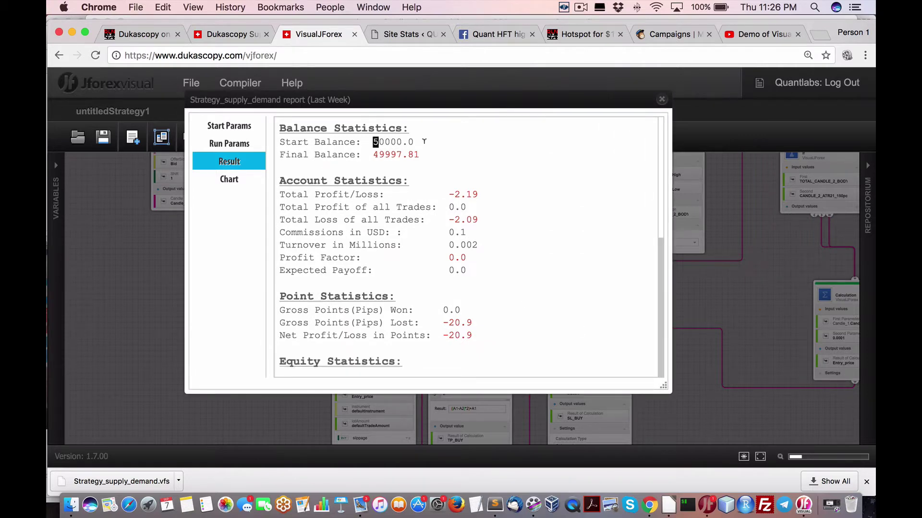
Step: Examine the balance, account and point statistics in the test report, and view its chart of trades by pips
left_click_drag(424, 141, 444, 154)
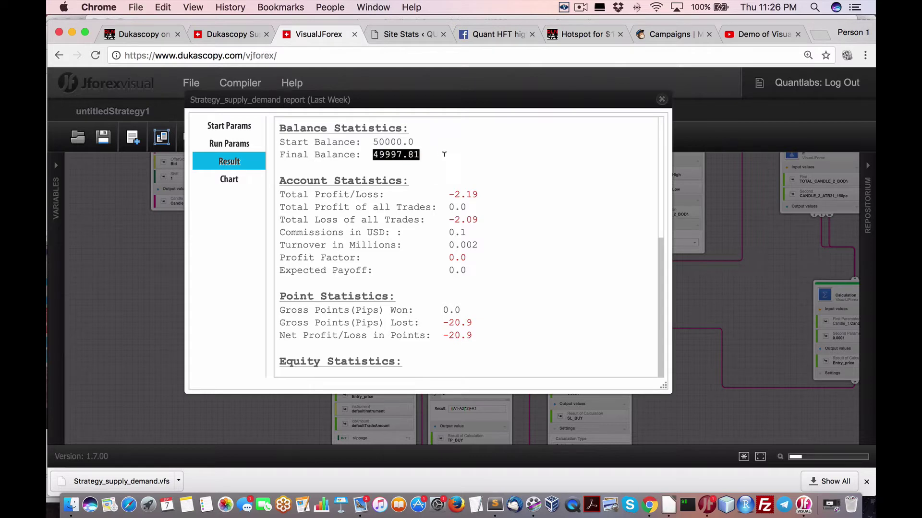
left_click_drag(449, 194, 483, 192)
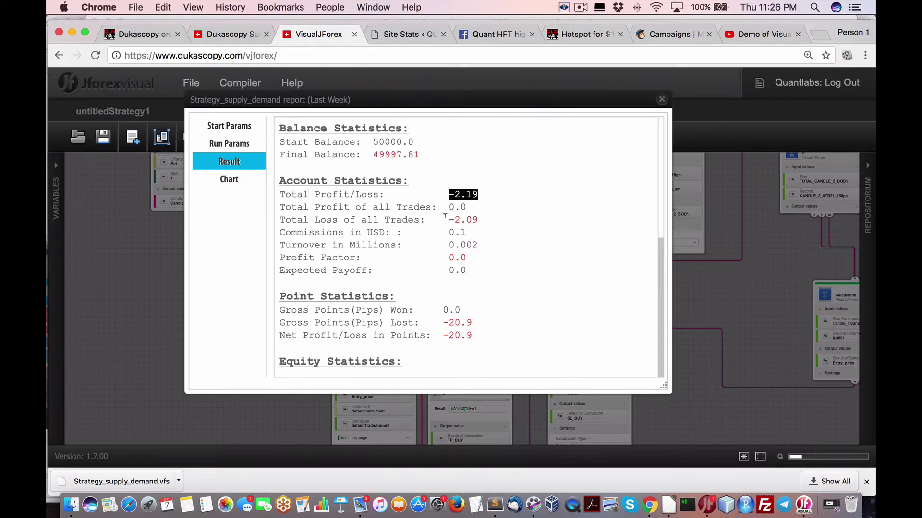
left_click_drag(443, 219, 497, 219)
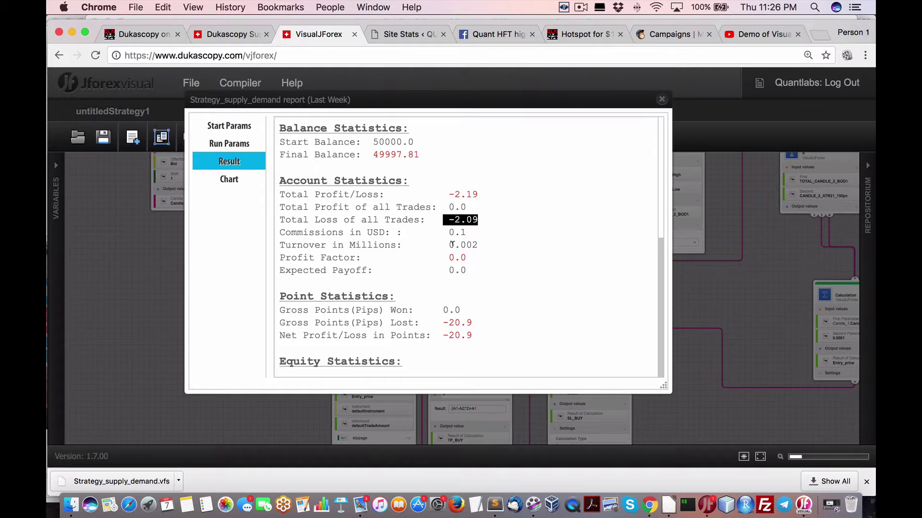
left_click_drag(443, 245, 483, 244)
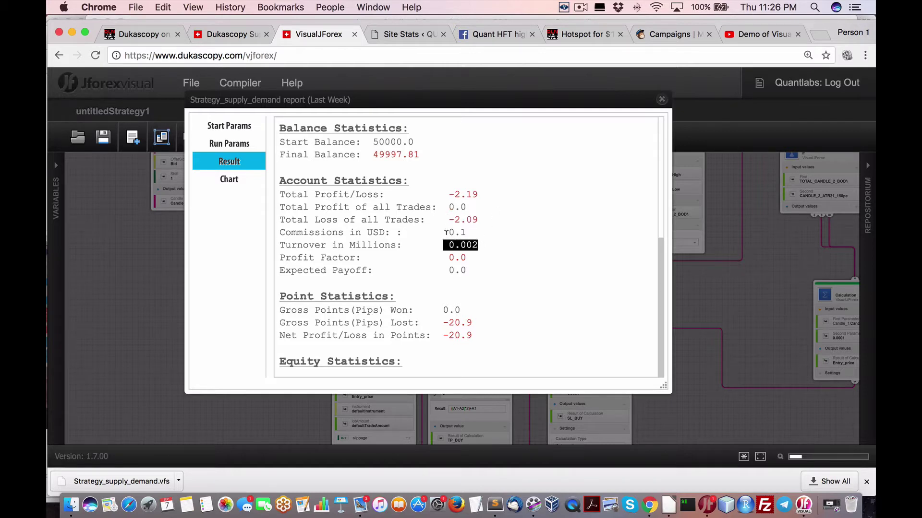
left_click_drag(448, 232, 494, 233)
left_click_drag(466, 328, 419, 322)
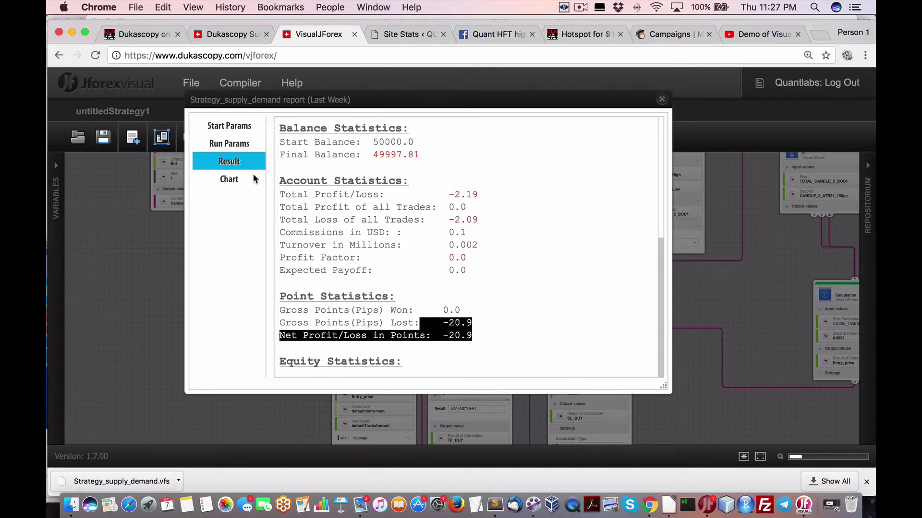
left_click(228, 179)
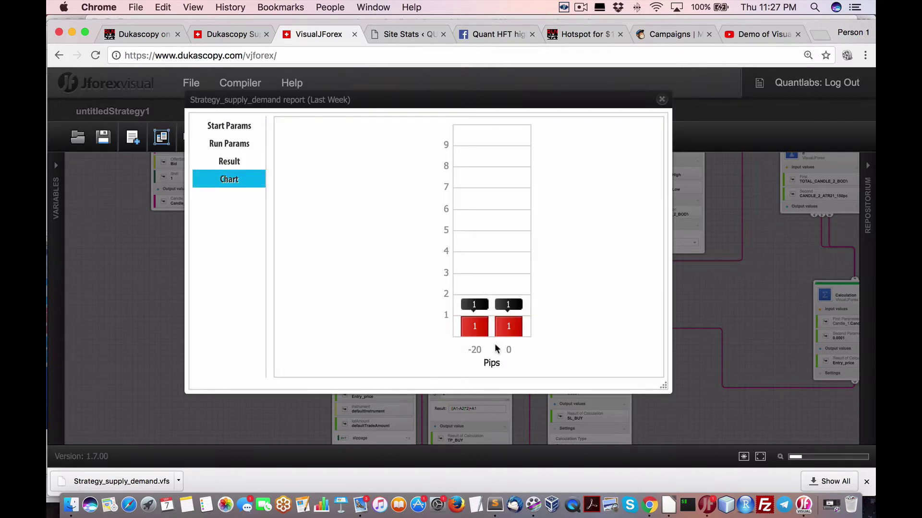
left_click(228, 162)
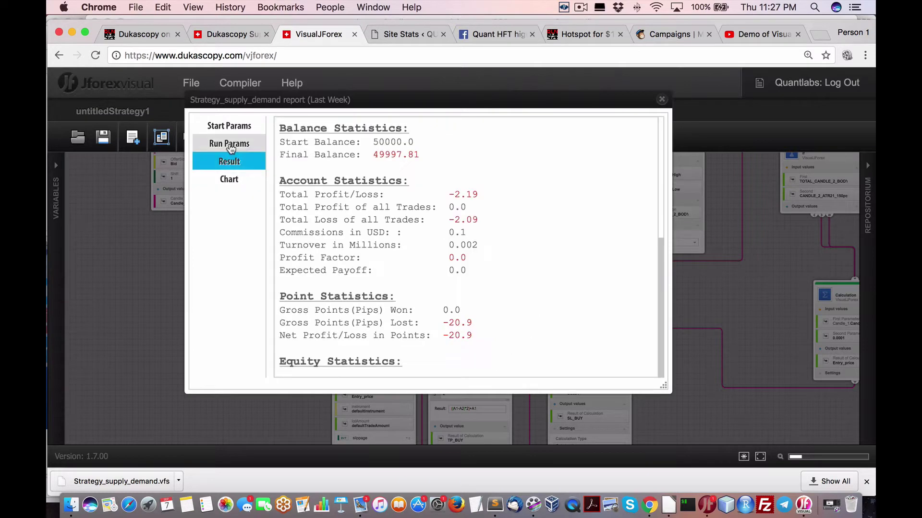
Step: Bring the strategy's EUR/USD 30 Mins chart back up and zoom in on its most recent trade
left_click(801, 501)
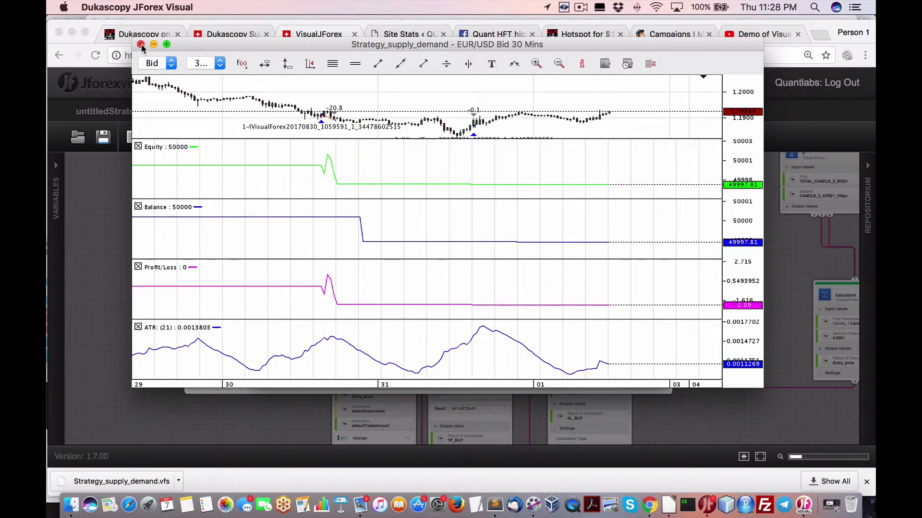
left_click(165, 68)
left_click(205, 64)
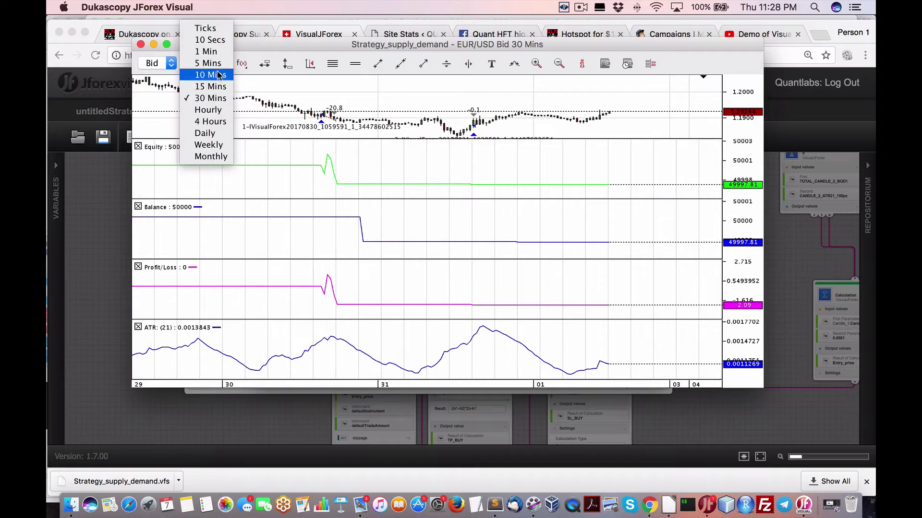
left_click(240, 67)
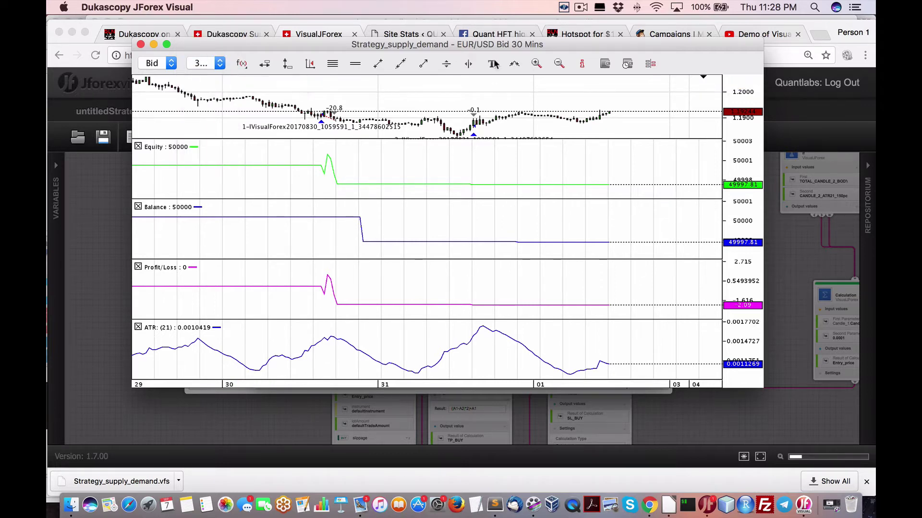
left_click(535, 65)
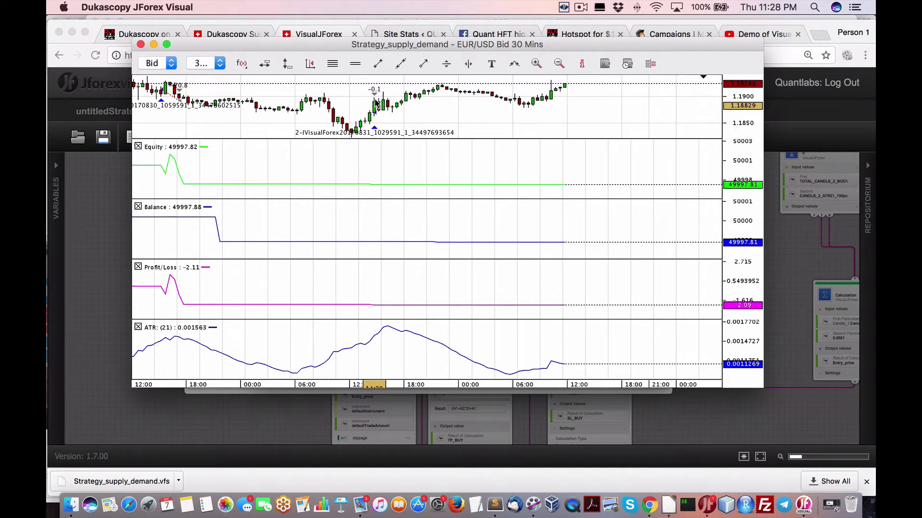
left_click(536, 63)
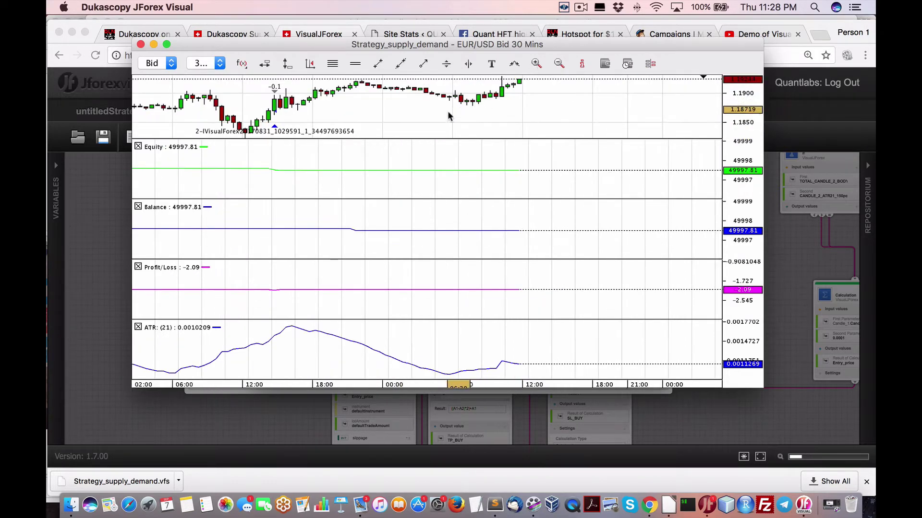
Step: Zoom in further on the last trade in the EUR/USD chart and turn on the candle information read-out
left_click(537, 63)
left_click_drag(357, 107, 475, 111)
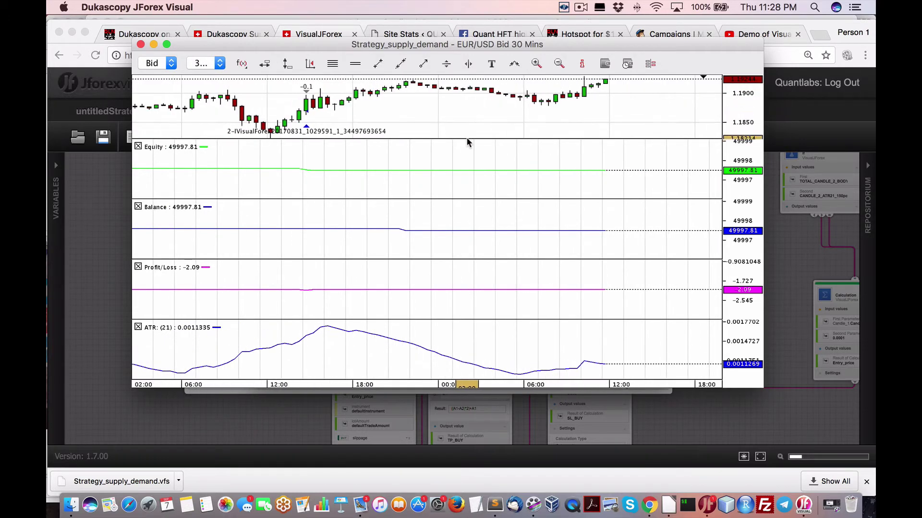
left_click(581, 64)
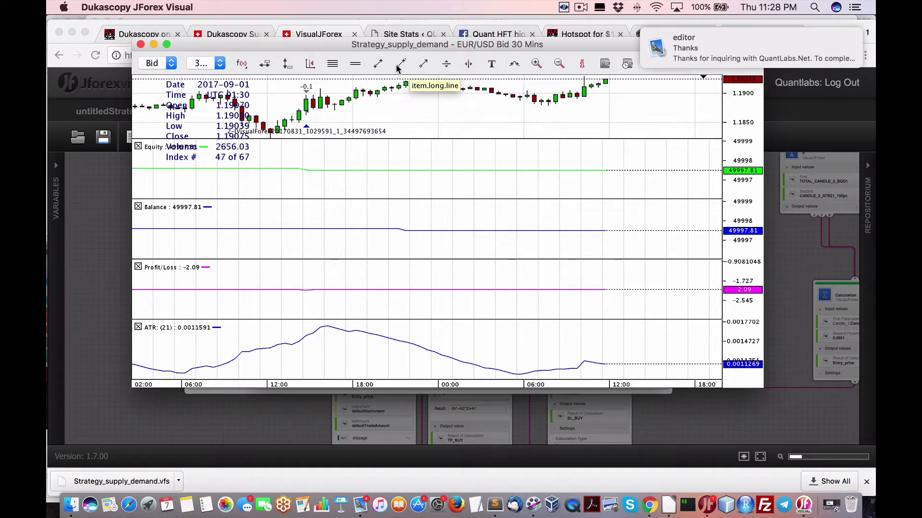
Step: Check the login and connection status of Dukascopy JForex Visual
left_click(147, 8)
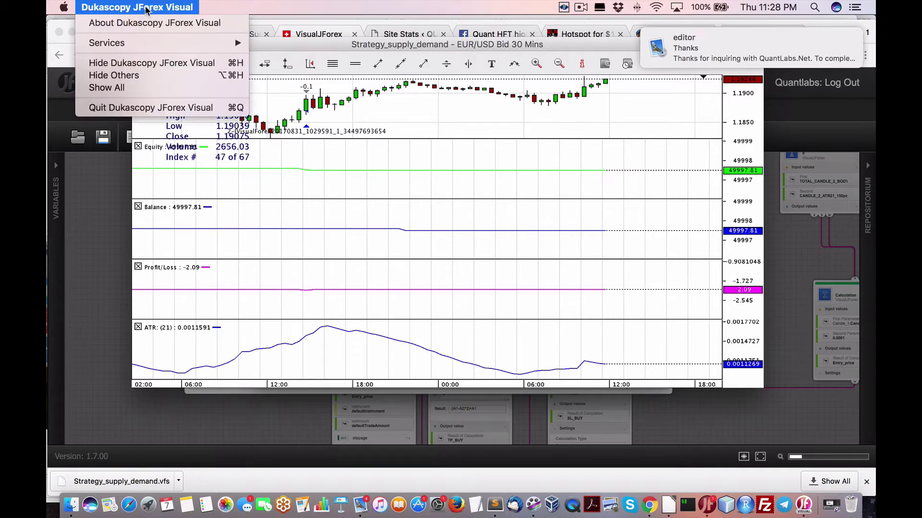
left_click(564, 8)
left_click(564, 7)
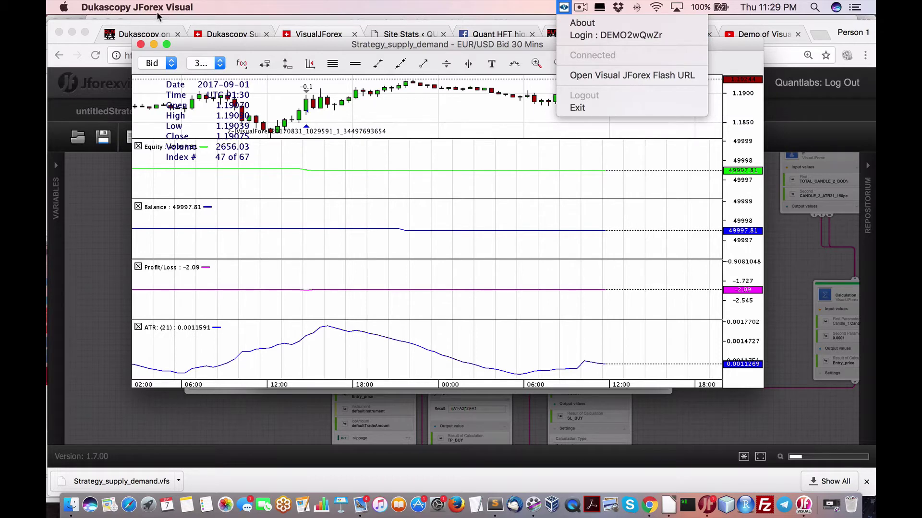
left_click(353, 57)
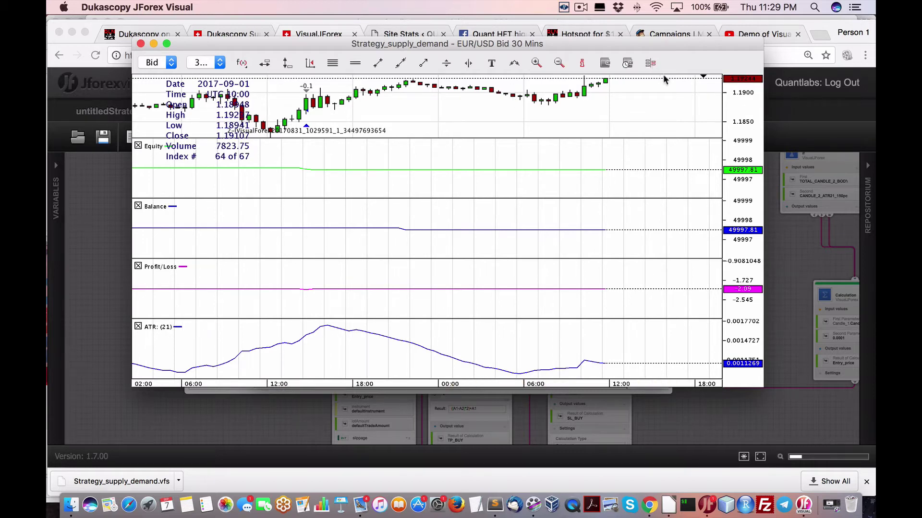
Step: Close the Last Week report and run a historical test of the strategy over the Intraday range with the default global variables
left_click(774, 234)
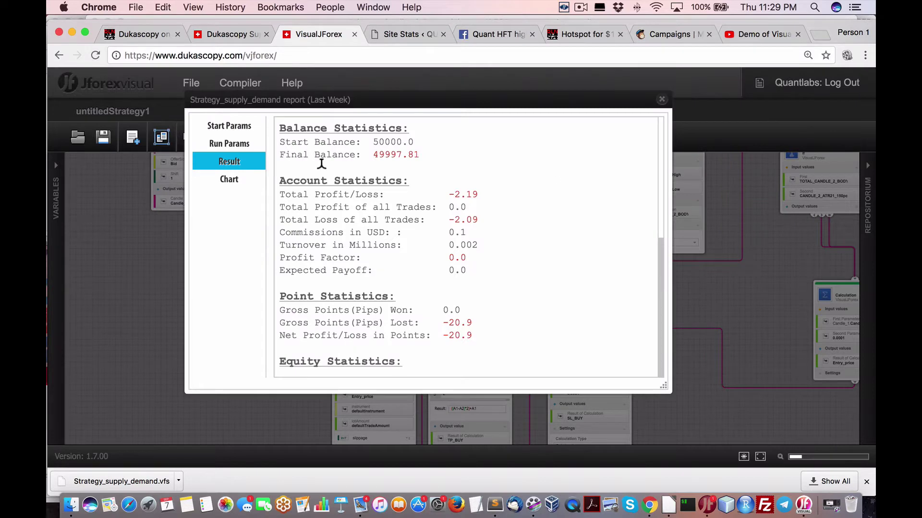
left_click(661, 102)
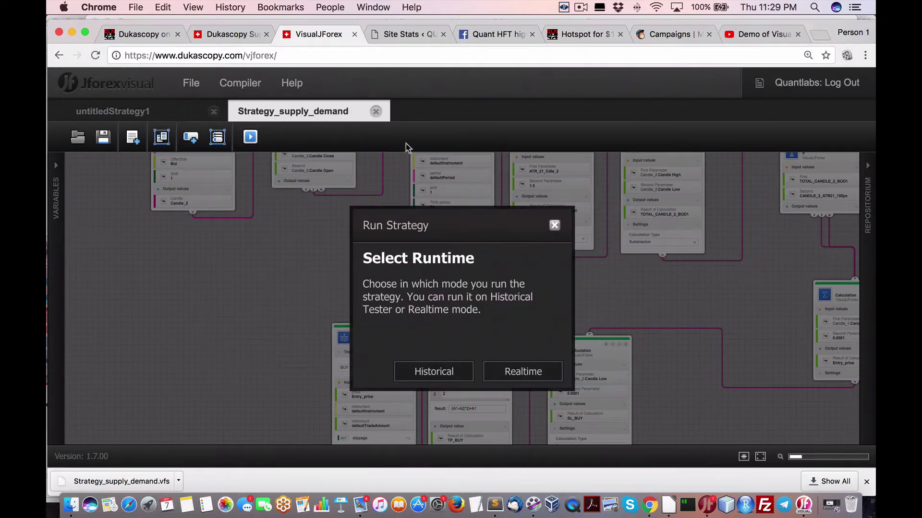
left_click(458, 373)
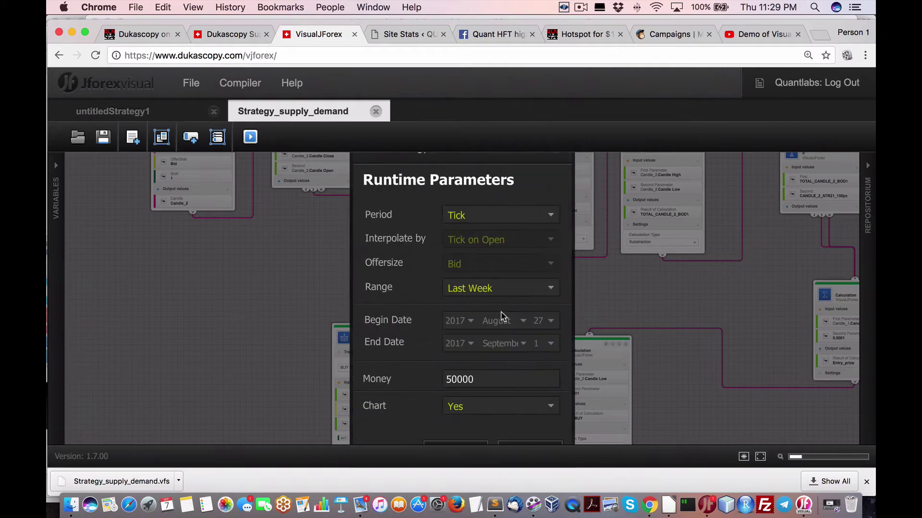
left_click(87, 33)
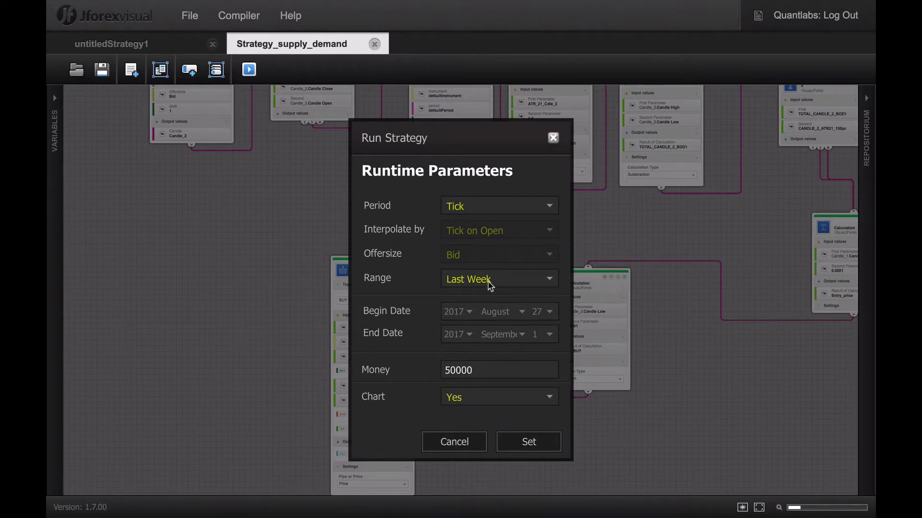
left_click(489, 285)
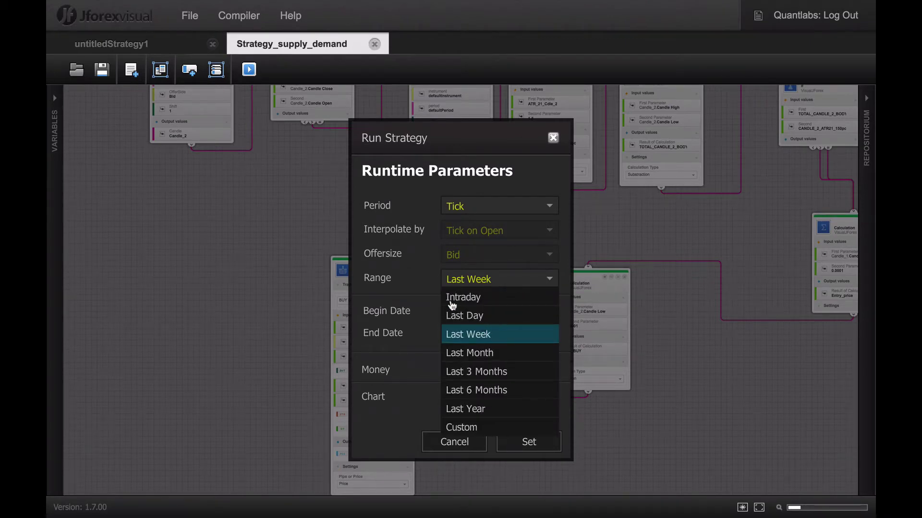
left_click(451, 298)
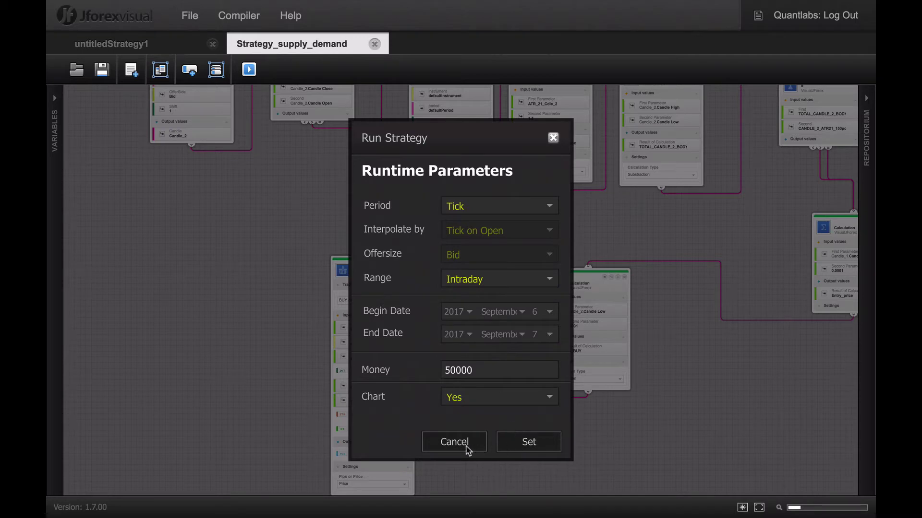
left_click(548, 447)
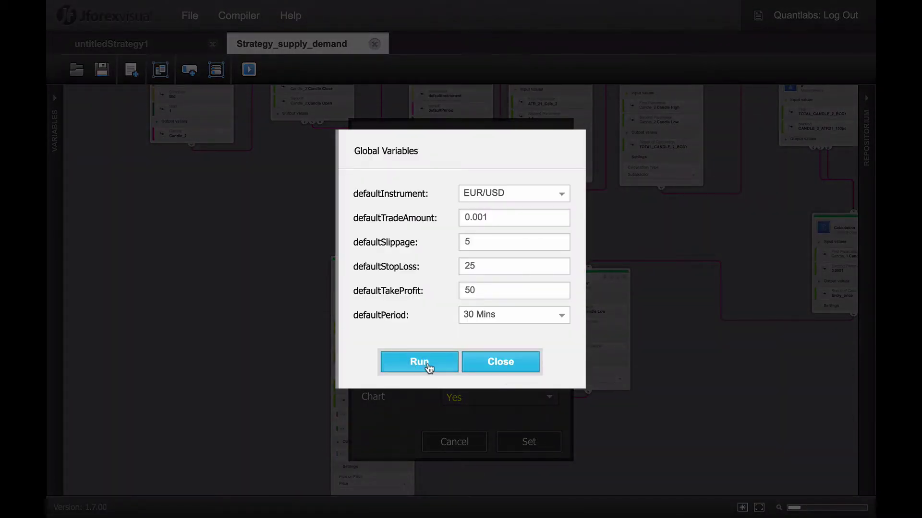
left_click(427, 366)
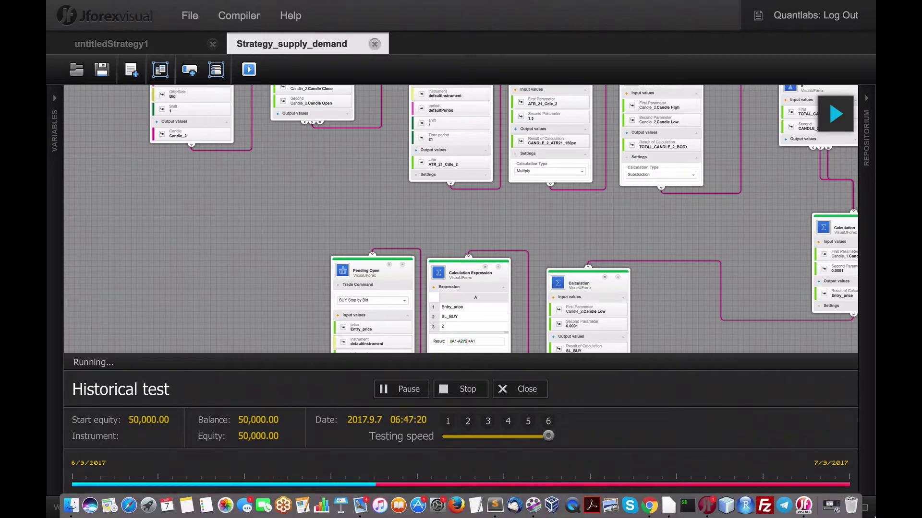
Step: Leave full screen, bring up the Intraday test's EUR/USD 30 Mins chart, and move and enlarge its window
mouse_move(53, 5)
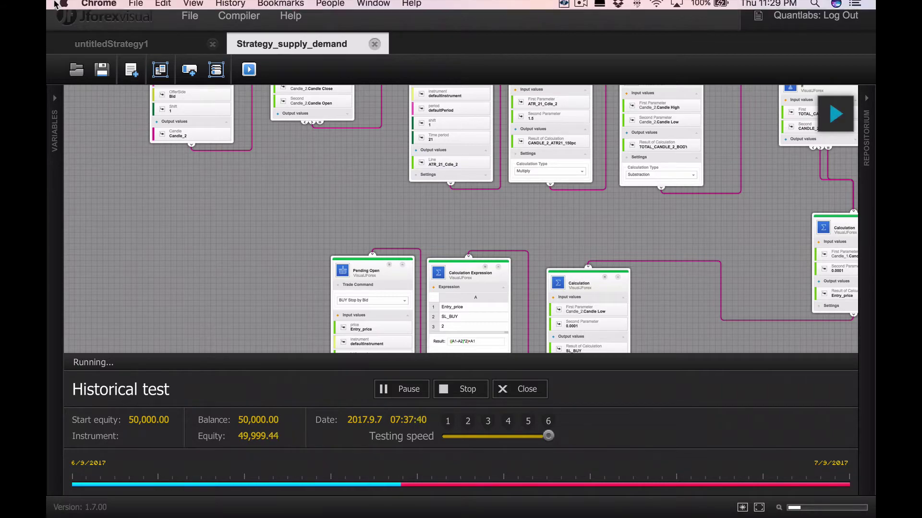
left_click(84, 29)
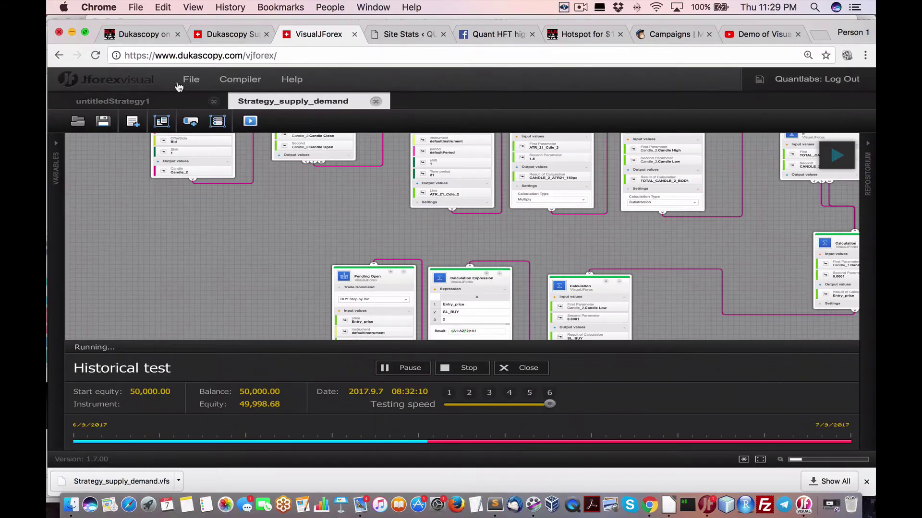
left_click(798, 512)
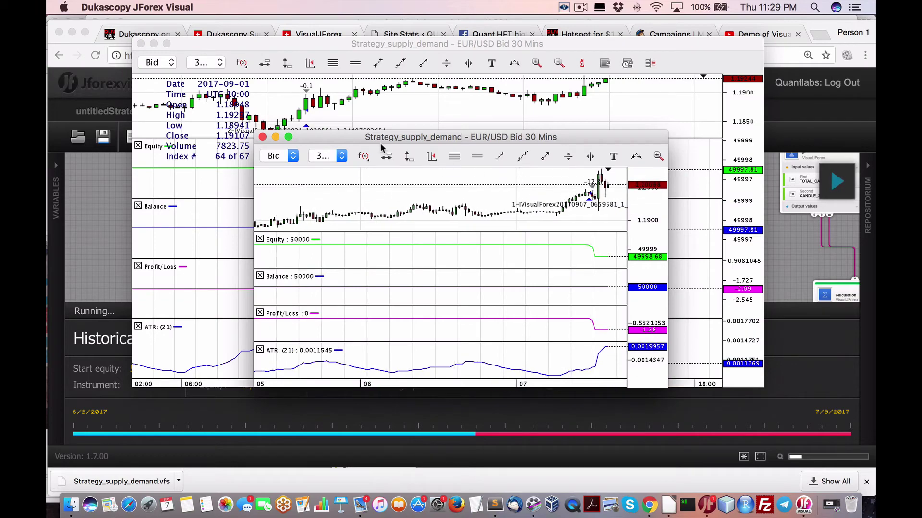
left_click_drag(377, 135, 219, 69)
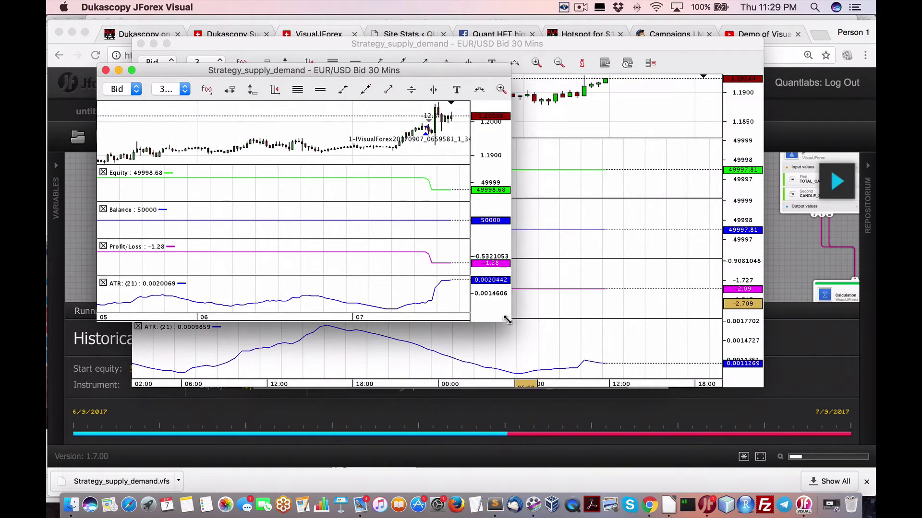
left_click_drag(513, 324, 716, 419)
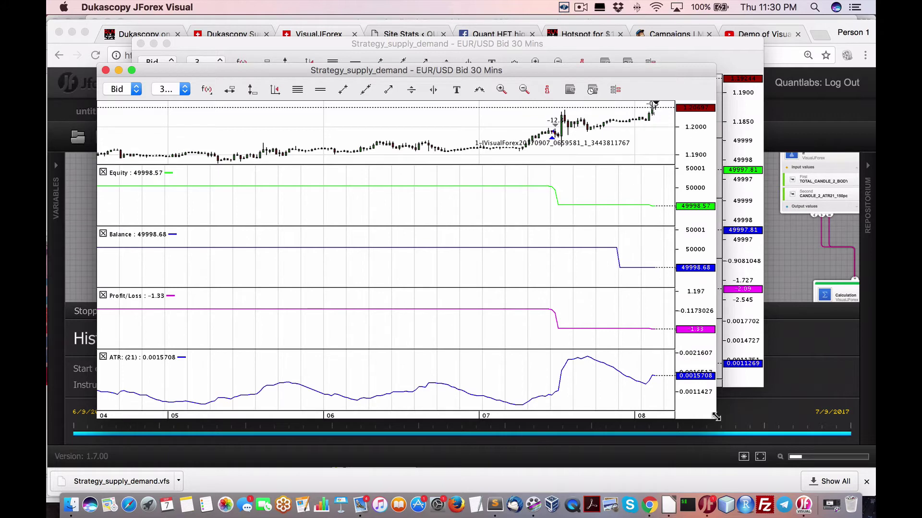
left_click_drag(715, 417, 761, 429)
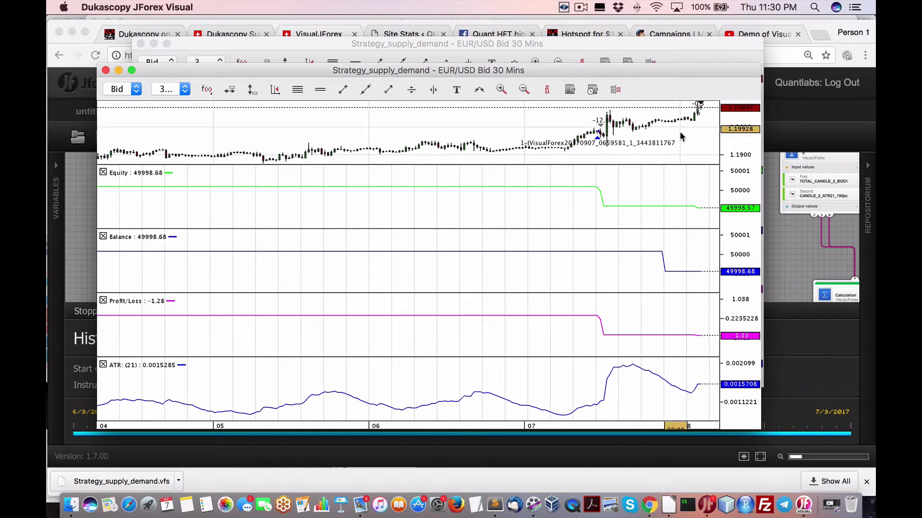
Step: Return to the Intraday test report in the browser, and move and enlarge its window
left_click(792, 317)
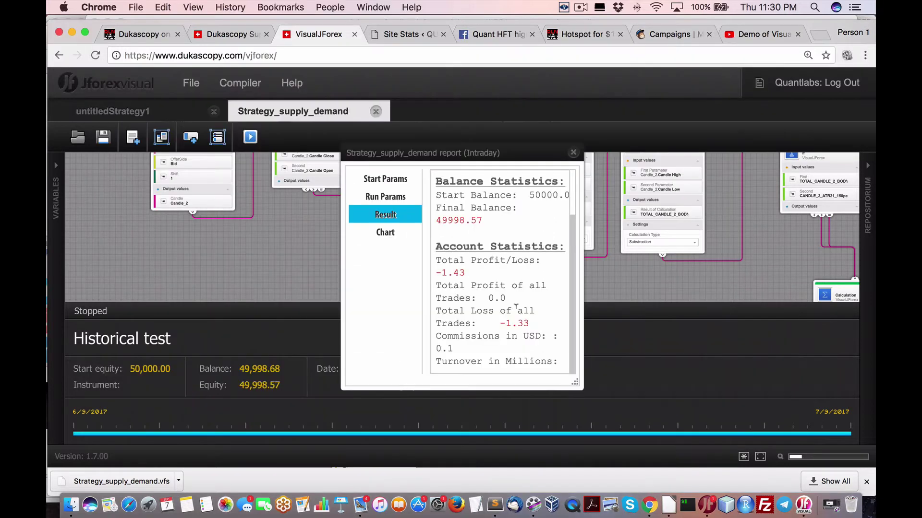
left_click_drag(403, 156, 303, 114)
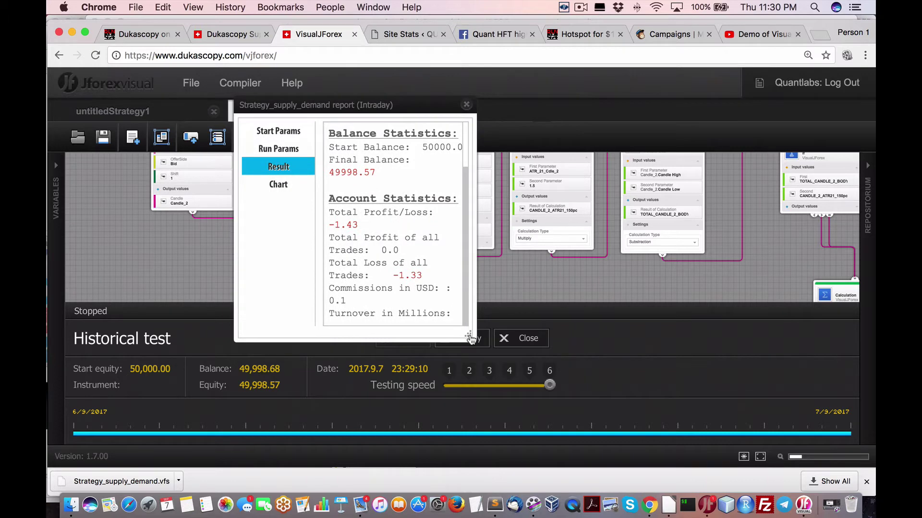
left_click_drag(469, 337, 648, 392)
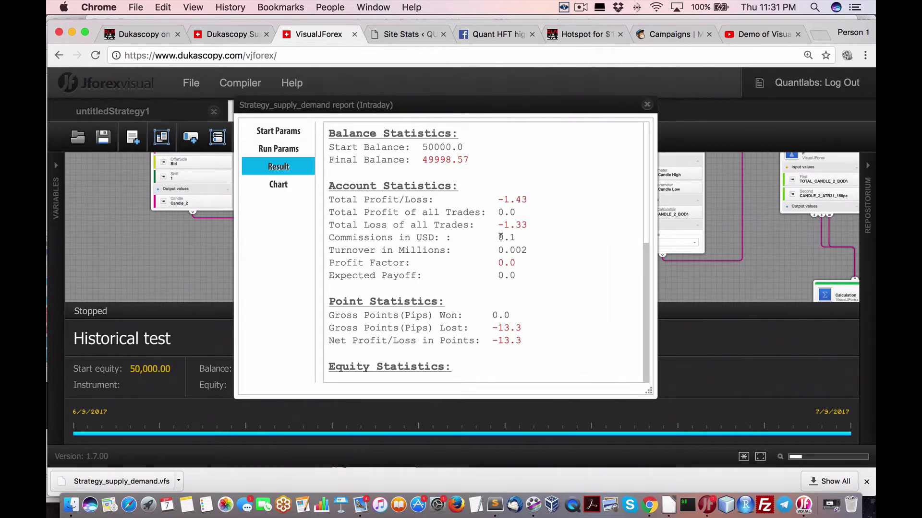
Step: Examine the account, point and equity statistics in the Intraday report, and view its chart of trades by pips
left_click_drag(527, 250, 464, 240)
left_click_drag(492, 328, 533, 338)
scroll(515, 322, "down", 4)
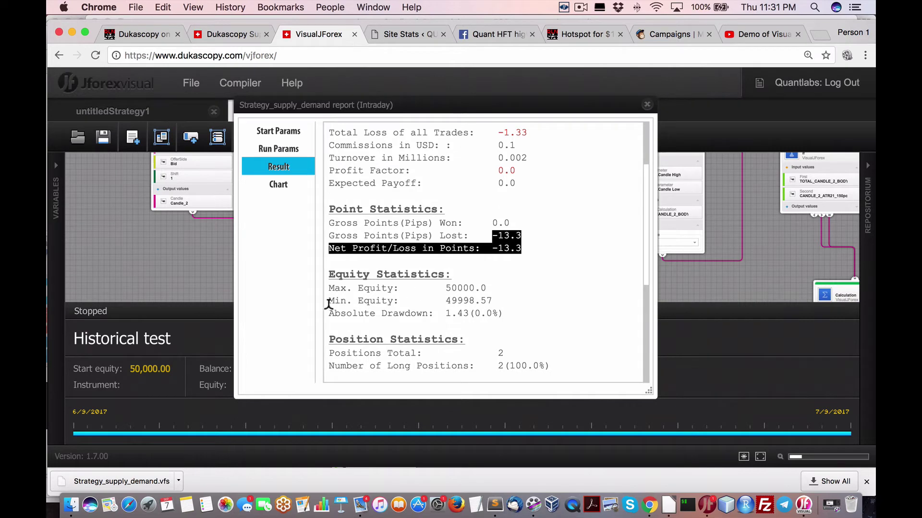
left_click_drag(332, 312, 512, 319)
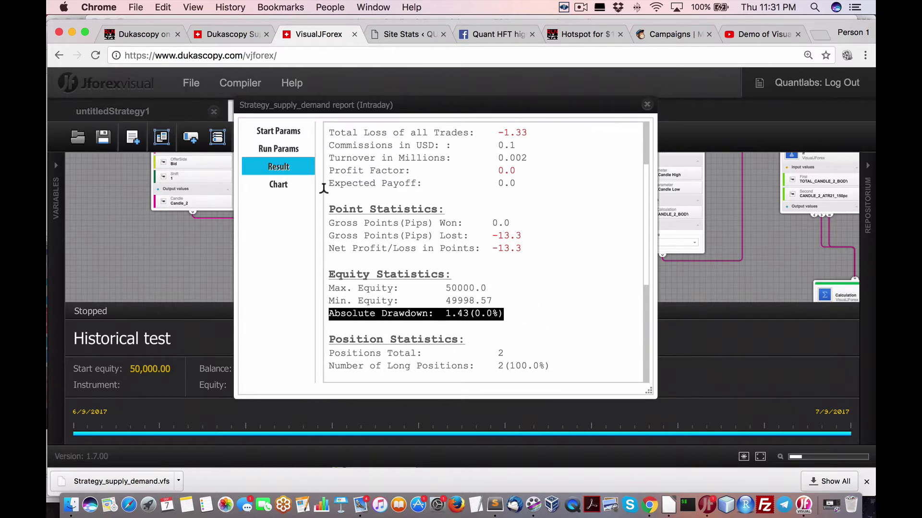
left_click(291, 191)
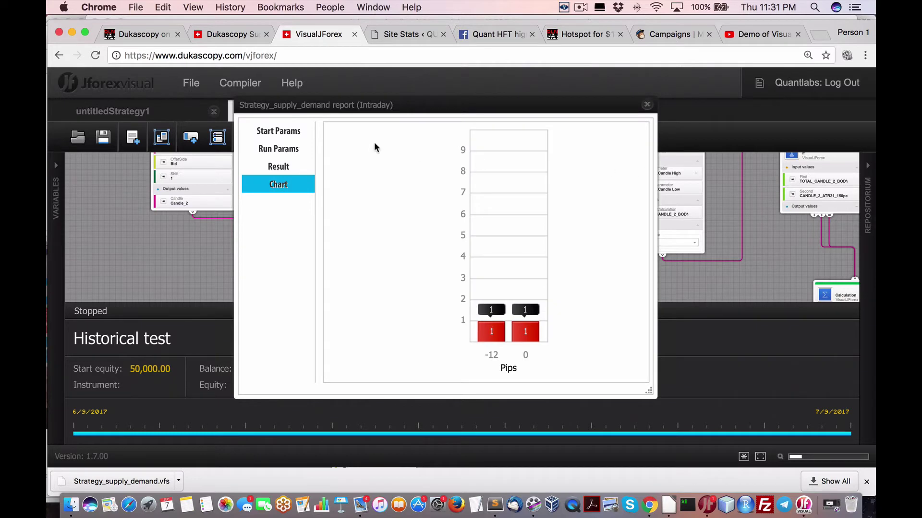
Step: Close the Intraday report and the historical test, and run the strategy in Realtime mode with the default global variables
left_click(646, 105)
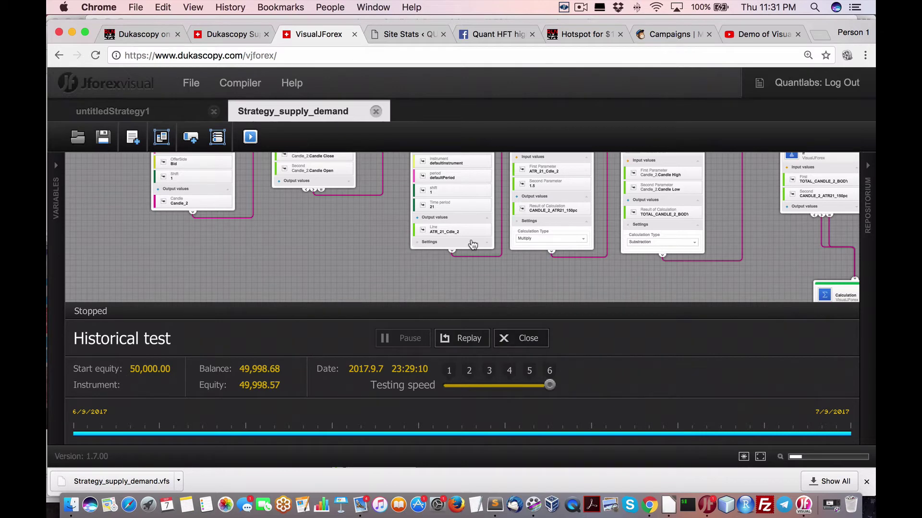
left_click(528, 340)
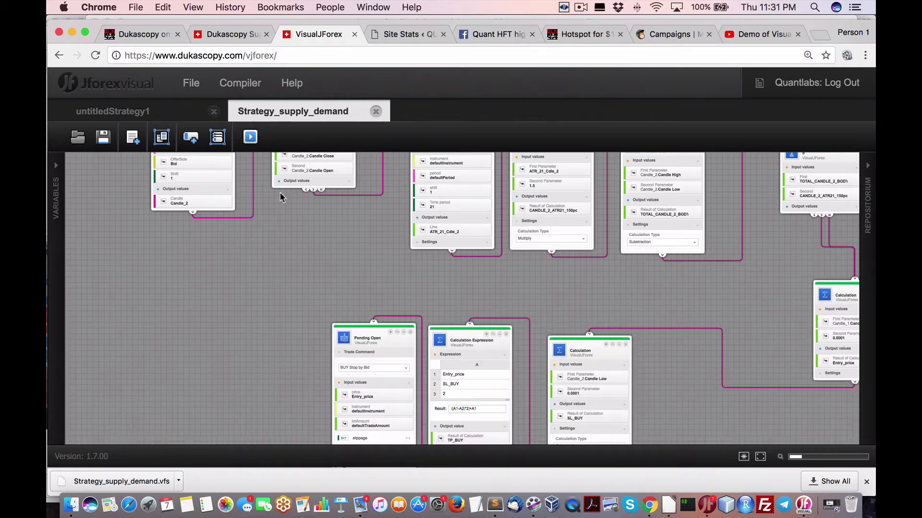
left_click(250, 138)
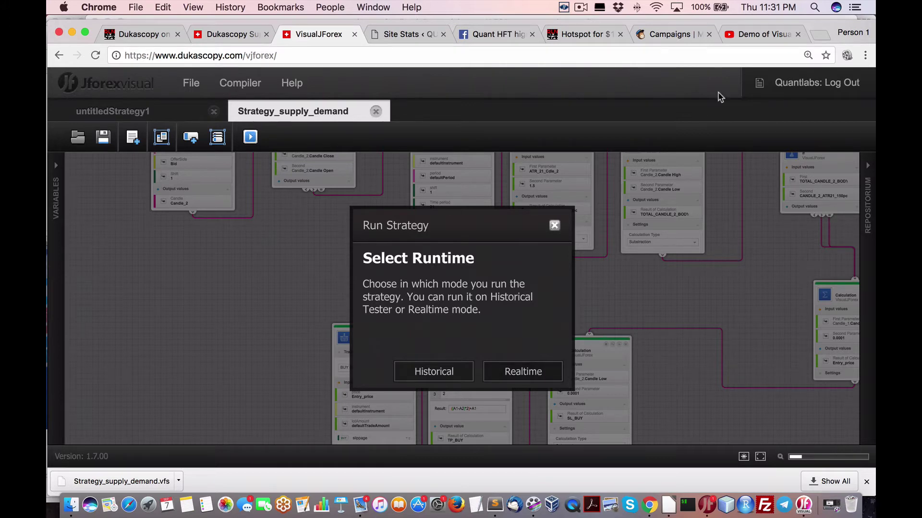
left_click(770, 8)
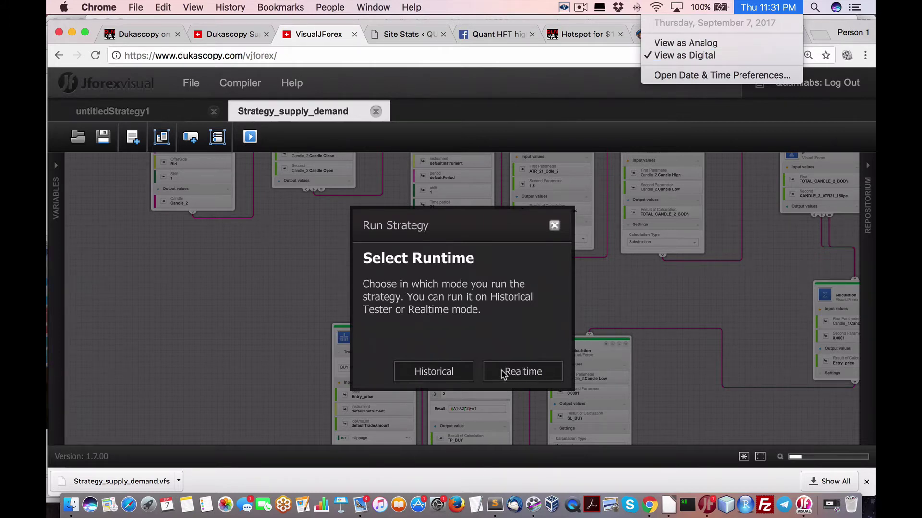
left_click(530, 375)
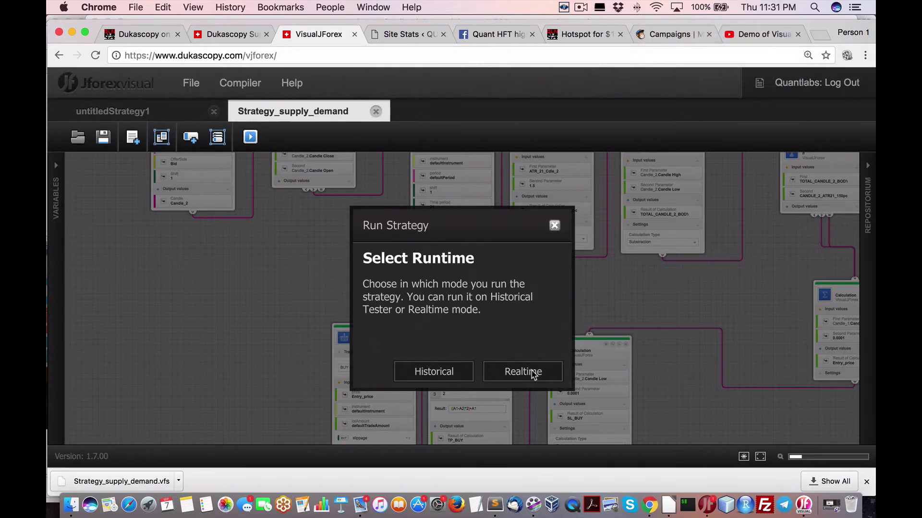
left_click(520, 378)
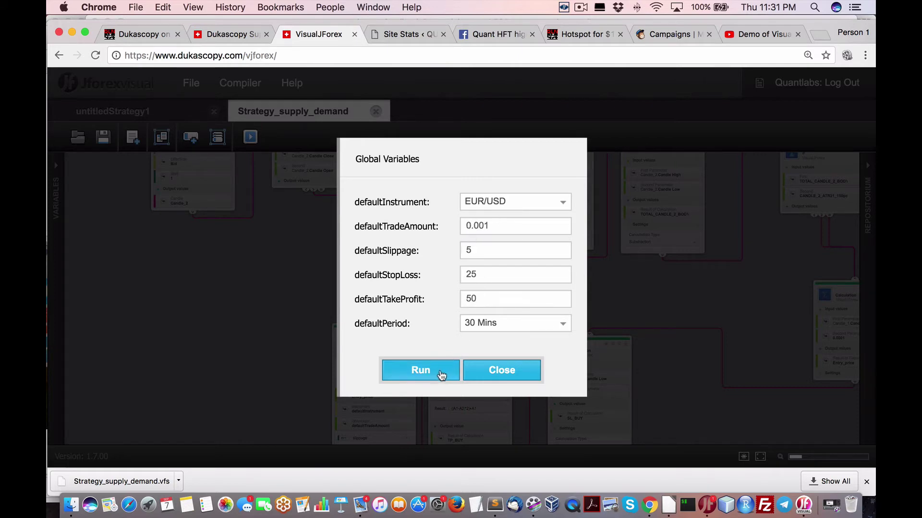
left_click(426, 372)
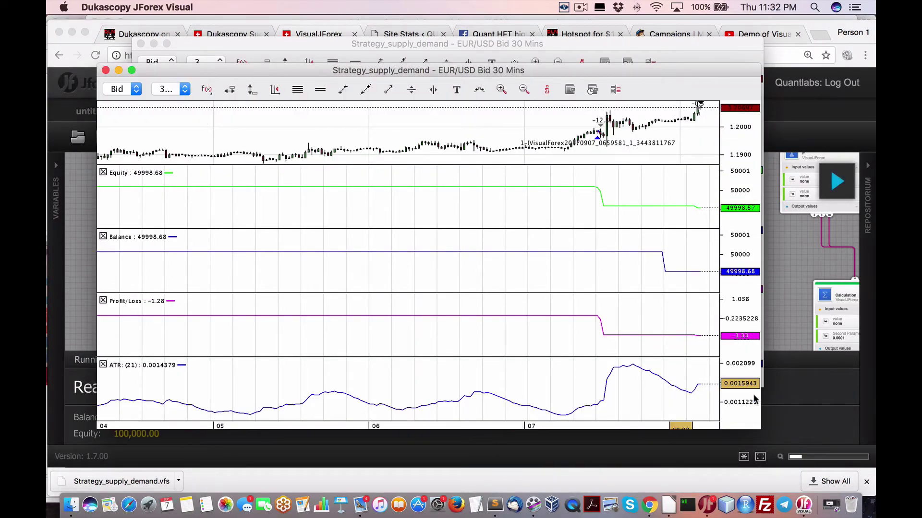
Step: Check the Realtime run's balance and equity, and bring the EUR/USD chart back up to inspect the area around its latest candles
left_click(856, 427)
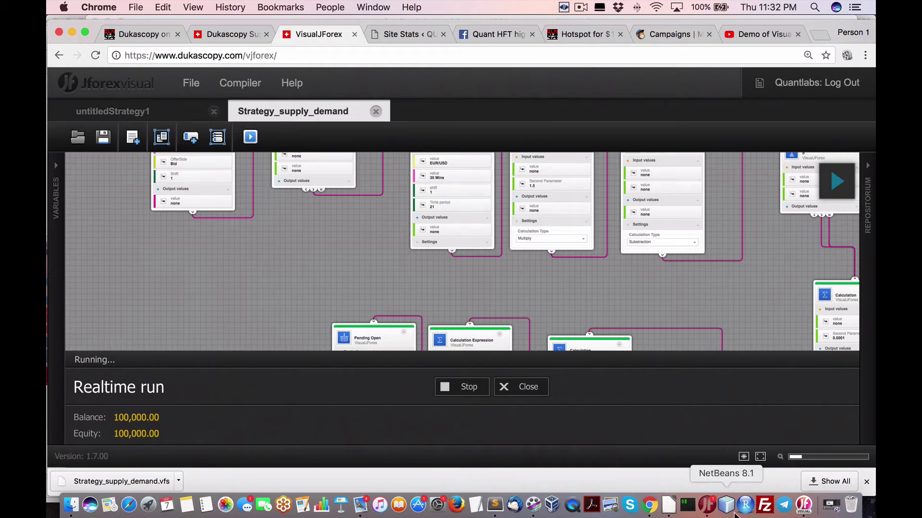
left_click(806, 505)
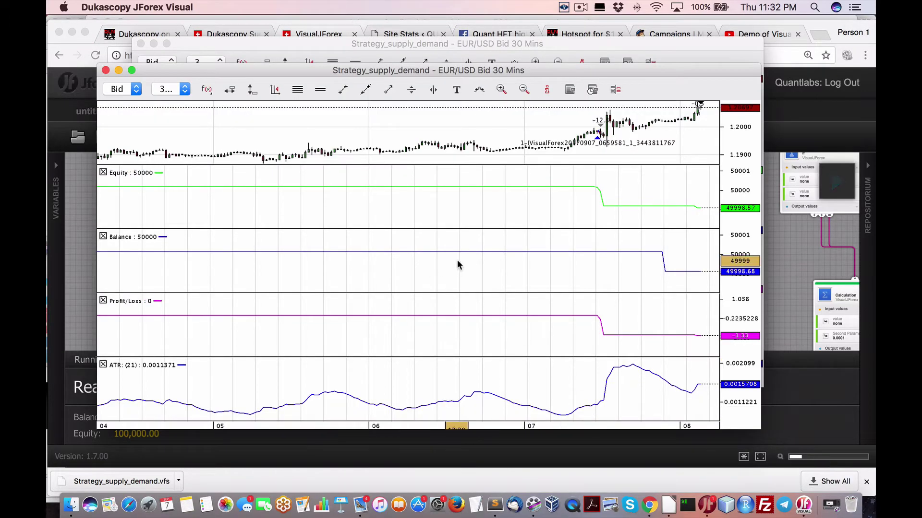
scroll(462, 263, "up", 10)
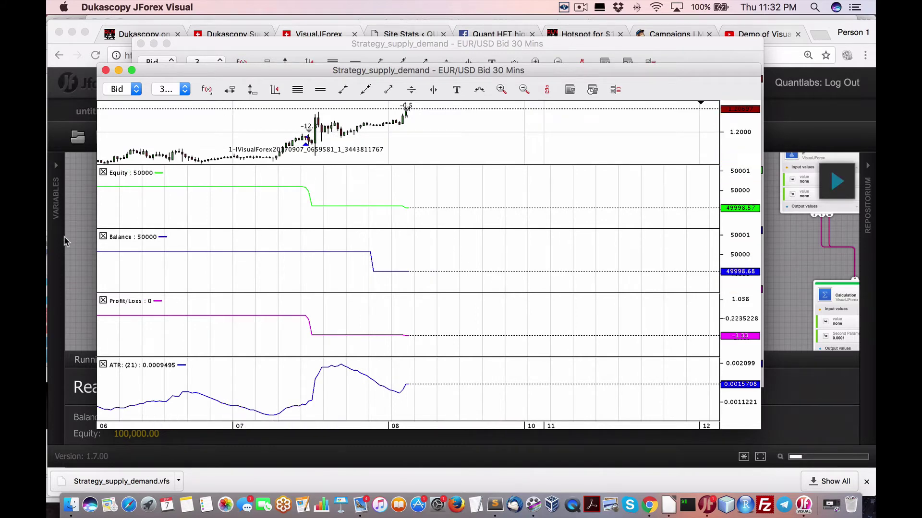
Step: Stop the current Realtime run and restart the strategy in Realtime mode with the default global variables
left_click(99, 258)
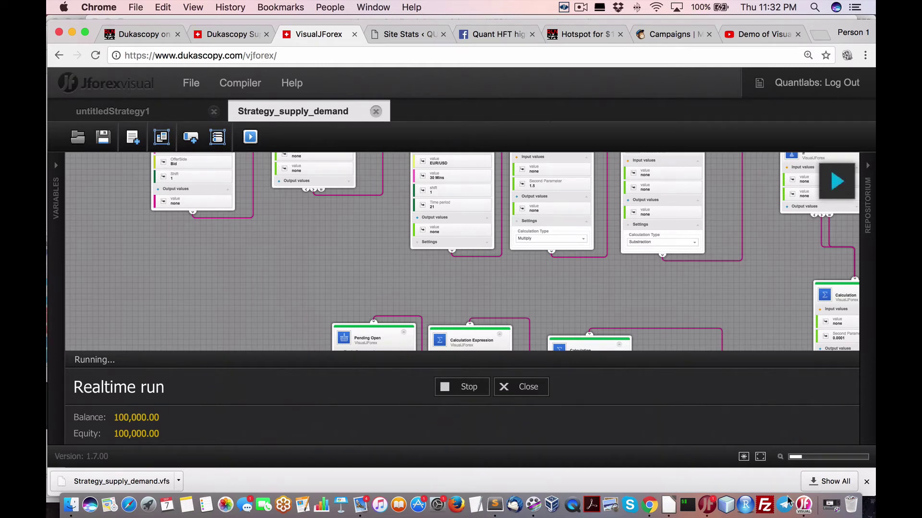
left_click(804, 504)
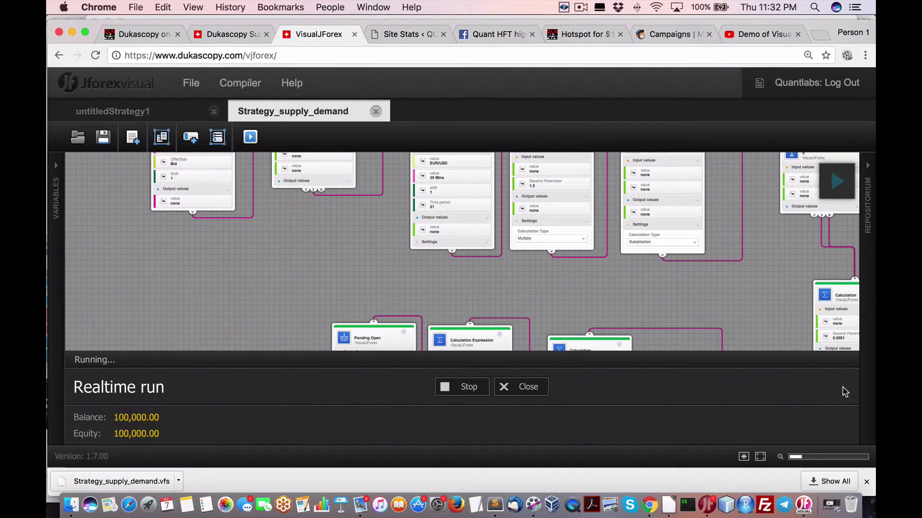
left_click(846, 389)
left_click(469, 391)
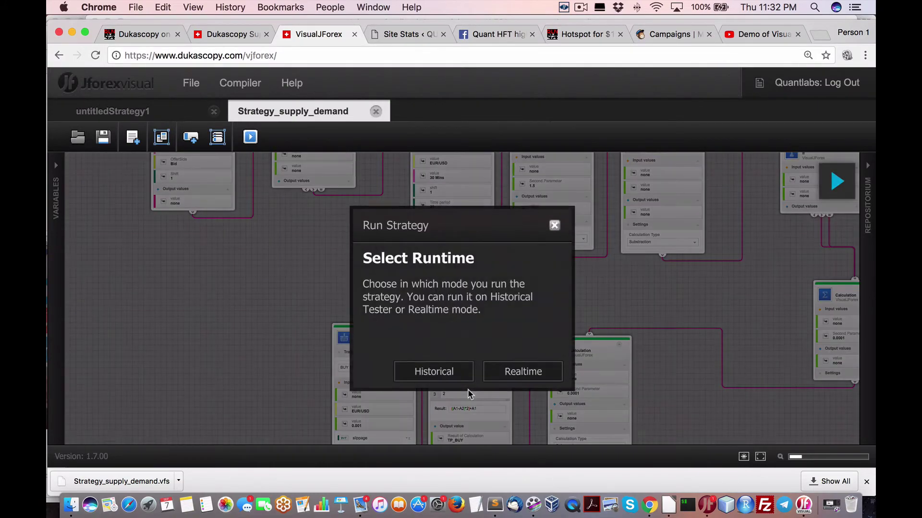
left_click(523, 373)
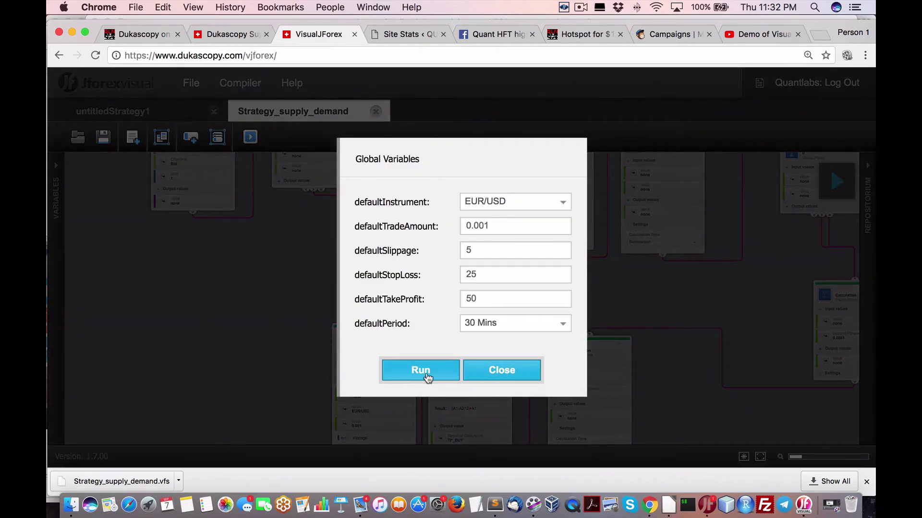
left_click(427, 378)
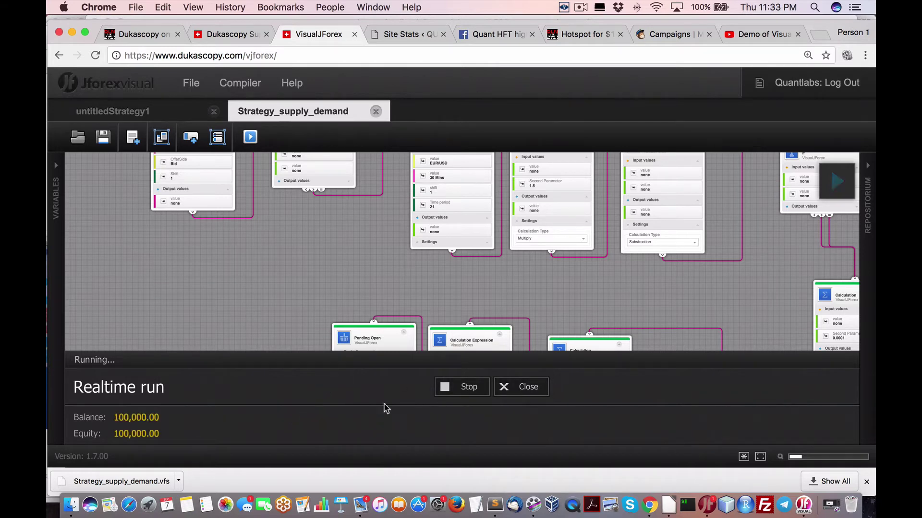
Step: Compare the EUR/USD trade chart with the Realtime run's balance and equity, and close the run
left_click(804, 505)
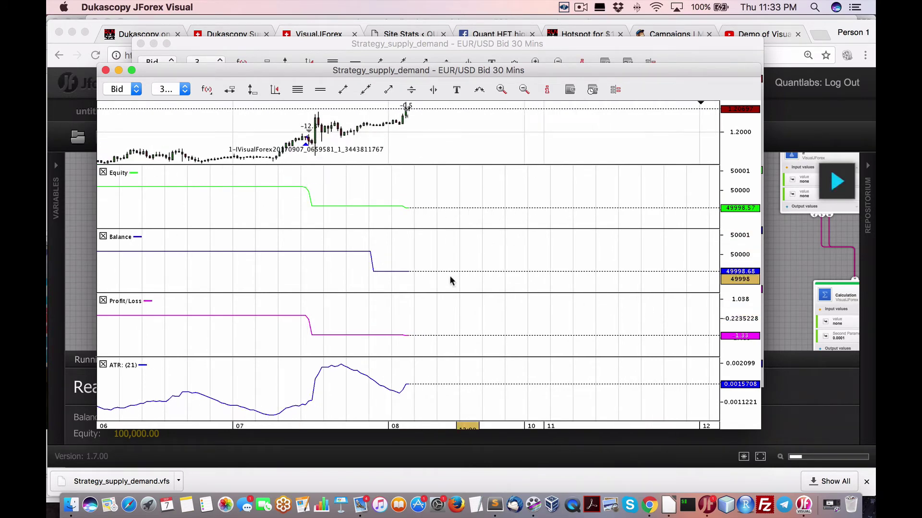
left_click(849, 384)
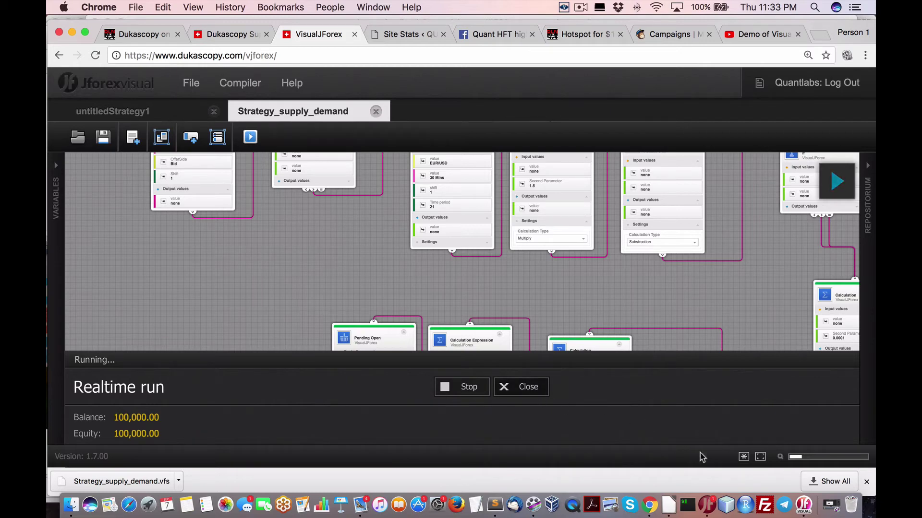
left_click(801, 503)
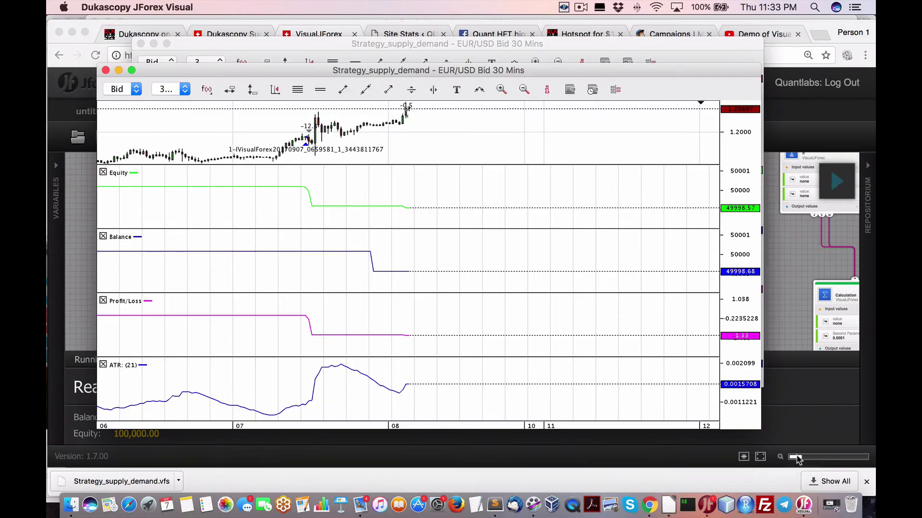
left_click(794, 412)
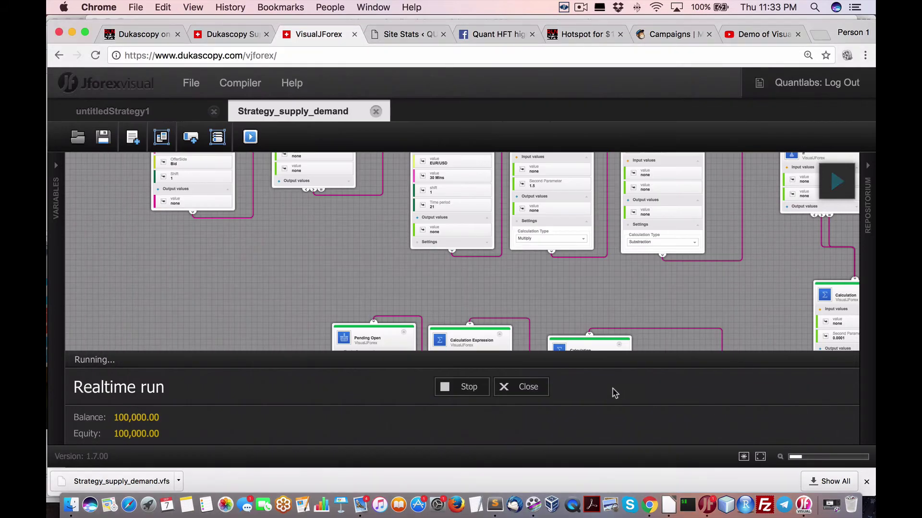
left_click(526, 392)
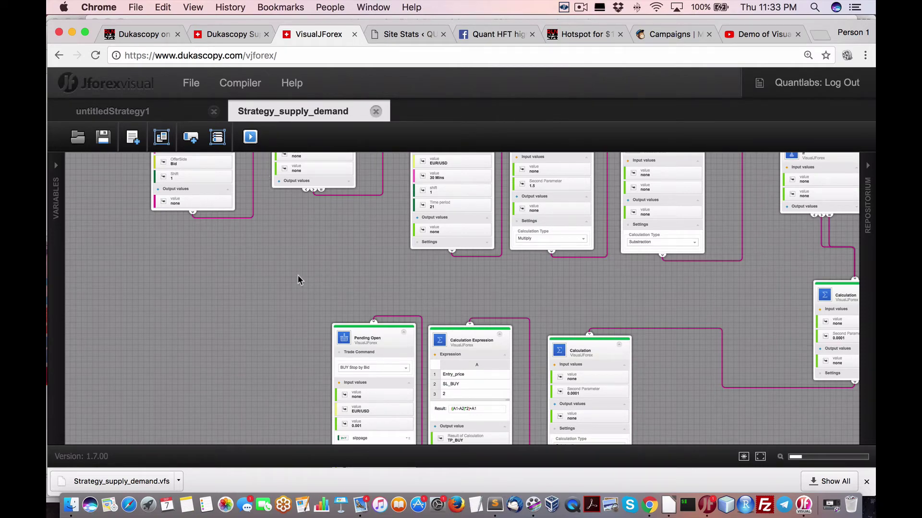
Step: Examine the Pending Open, Calculation Expression and Calculation blocks in the strategy diagram, and look at the EUR/USD trade chart again
scroll(259, 339, "down", 3)
scroll(258, 304, "up", 3)
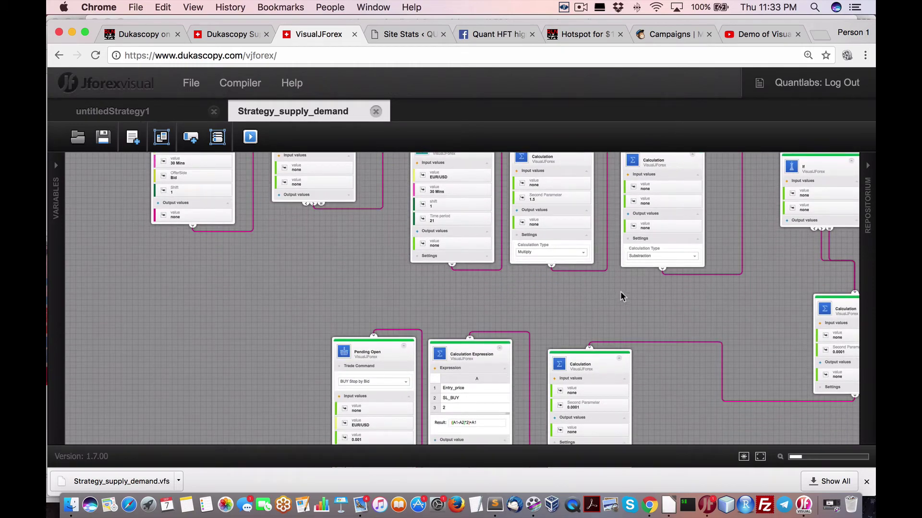
left_click_drag(411, 296, 350, 251)
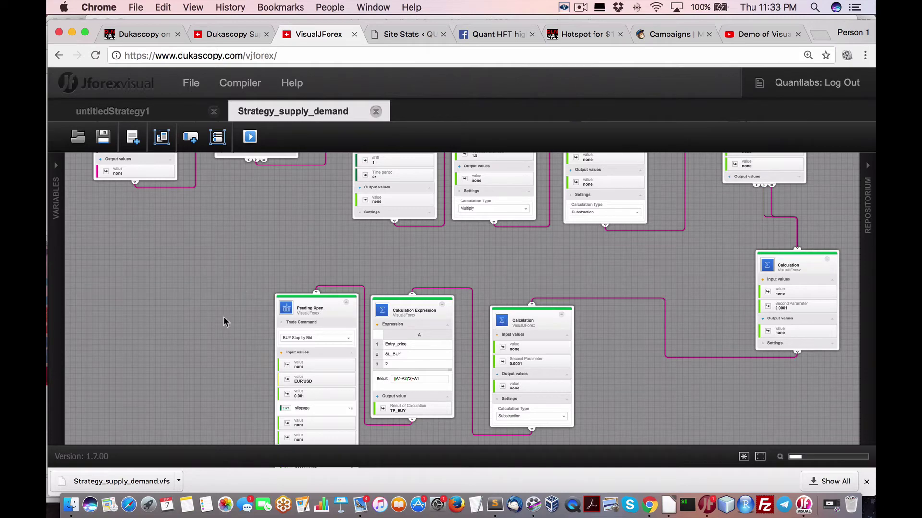
left_click_drag(235, 356, 236, 245)
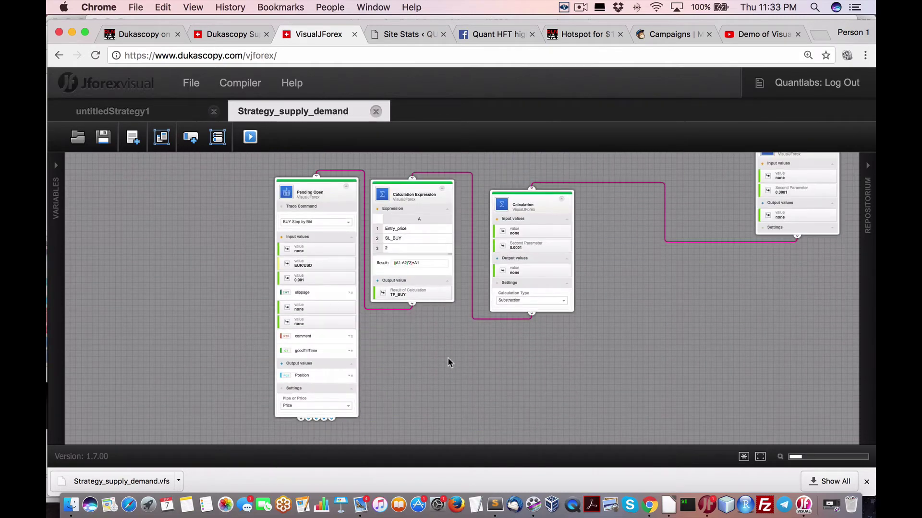
left_click_drag(447, 358, 439, 320)
scroll(203, 231, "up", 5)
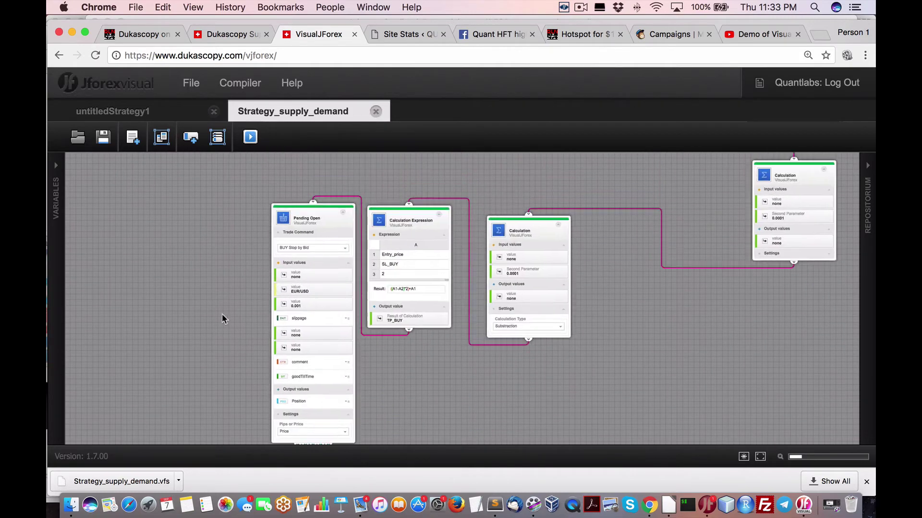
scroll(276, 278, "up", 3)
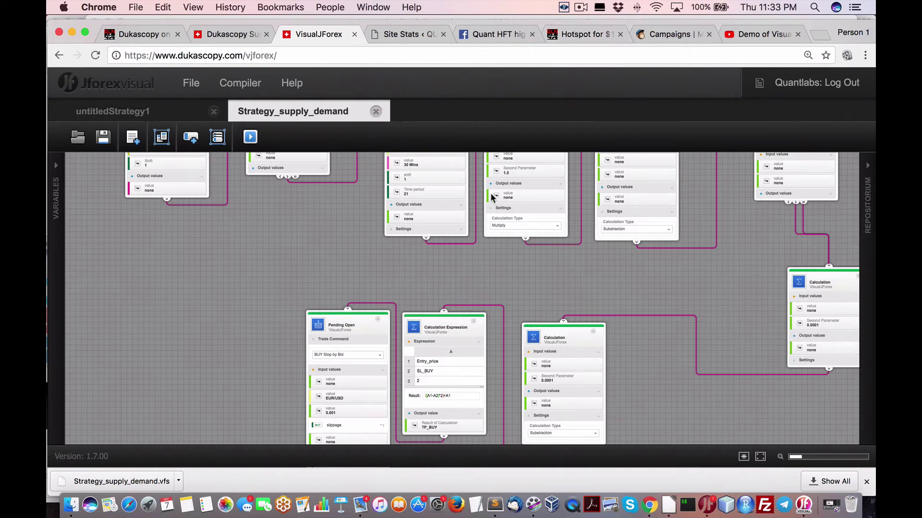
left_click(803, 505)
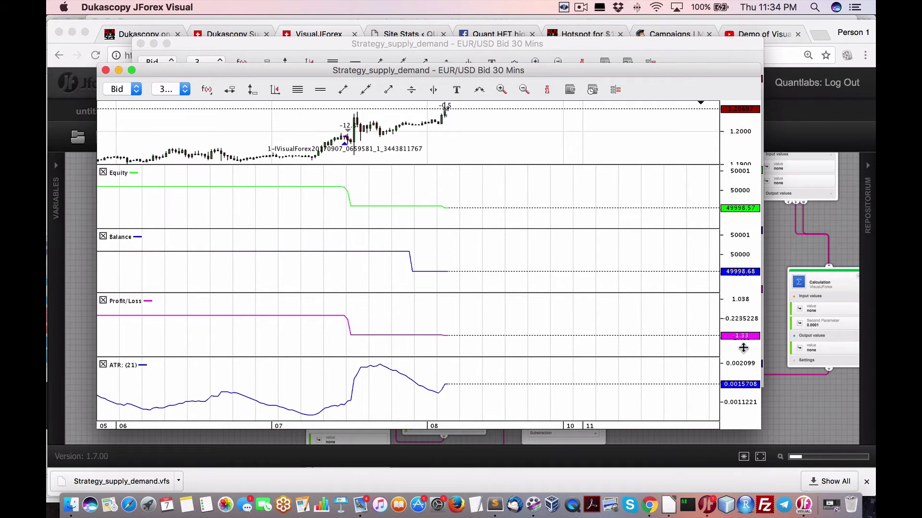
left_click(79, 186)
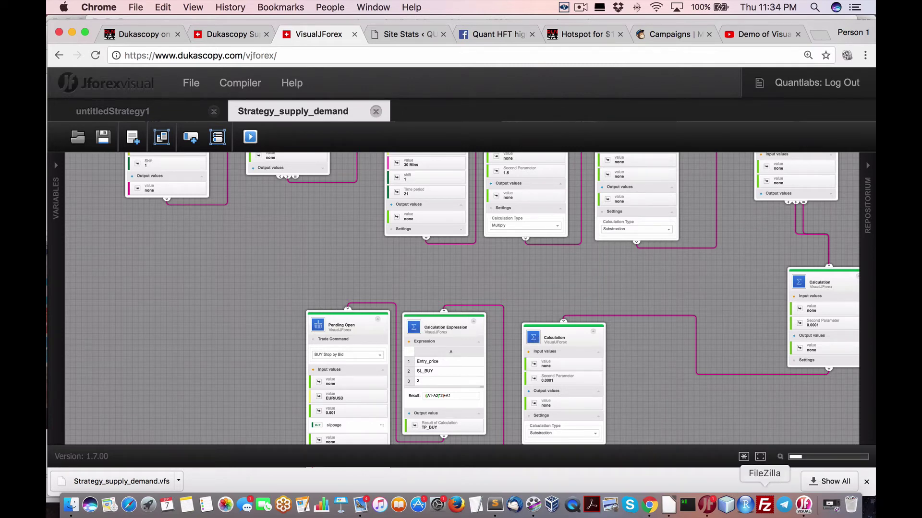
Step: View the generated Java source of Strategy_supply_demand, read through it to the trade event classes, and close it
left_click(245, 85)
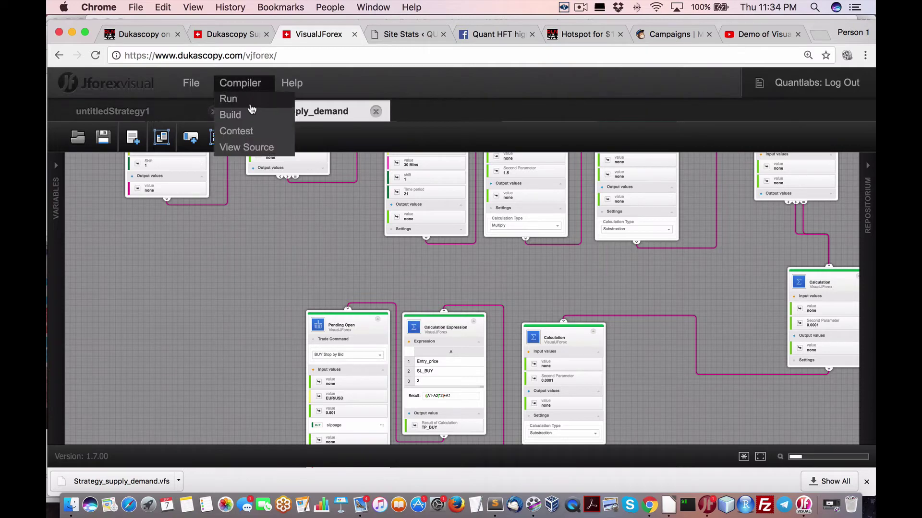
left_click(260, 146)
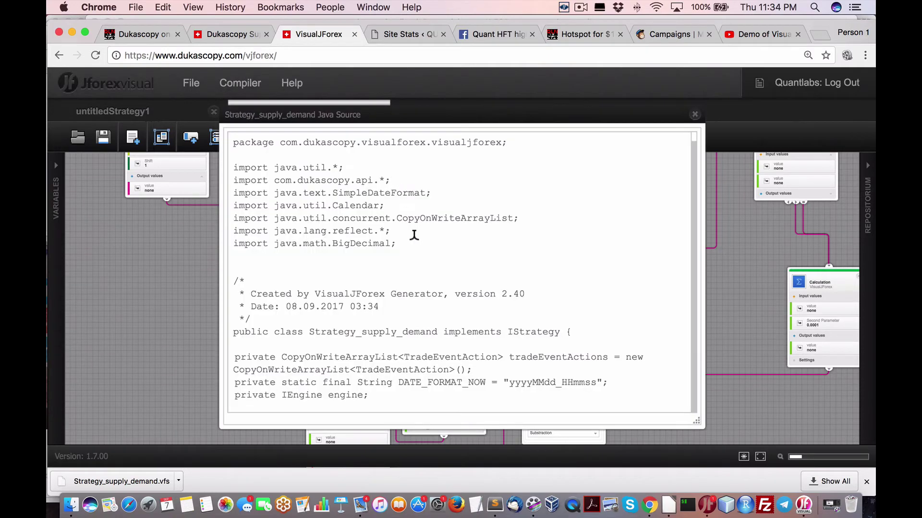
scroll(414, 234, "down", 20)
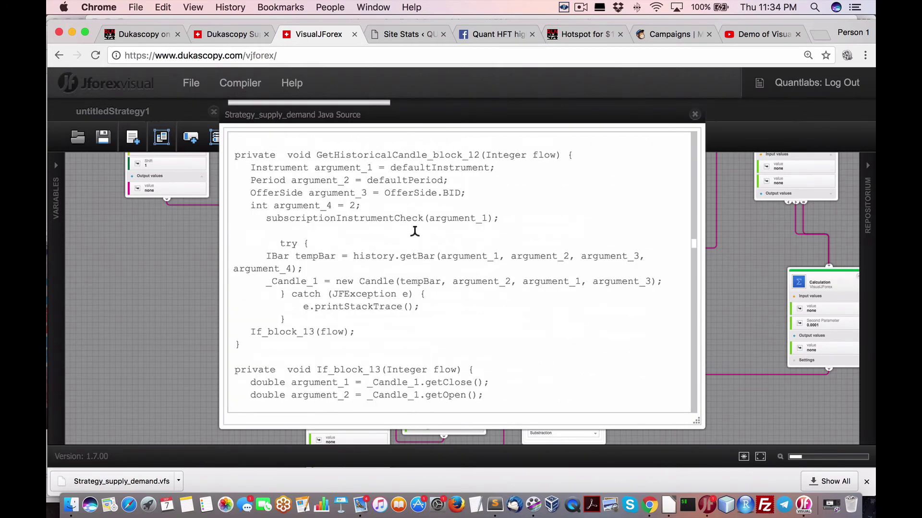
scroll(415, 231, "down", 20)
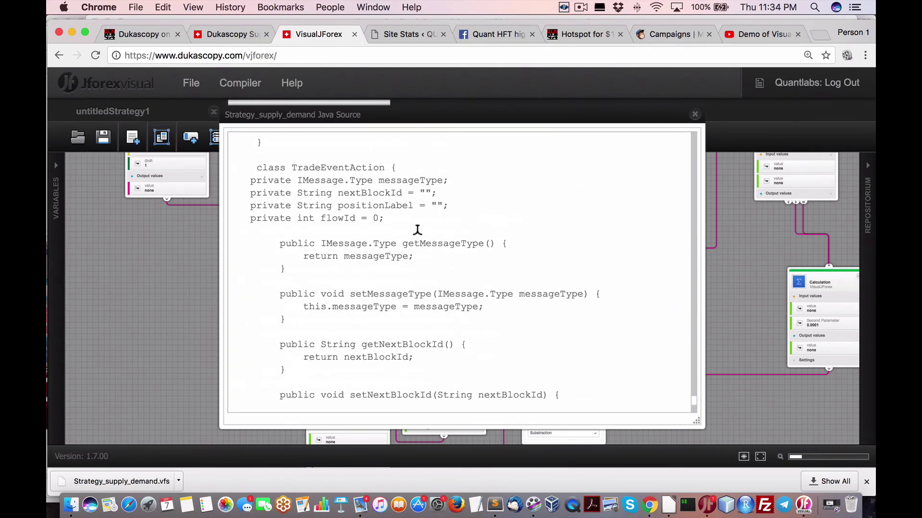
scroll(417, 230, "down", 3)
left_click(695, 114)
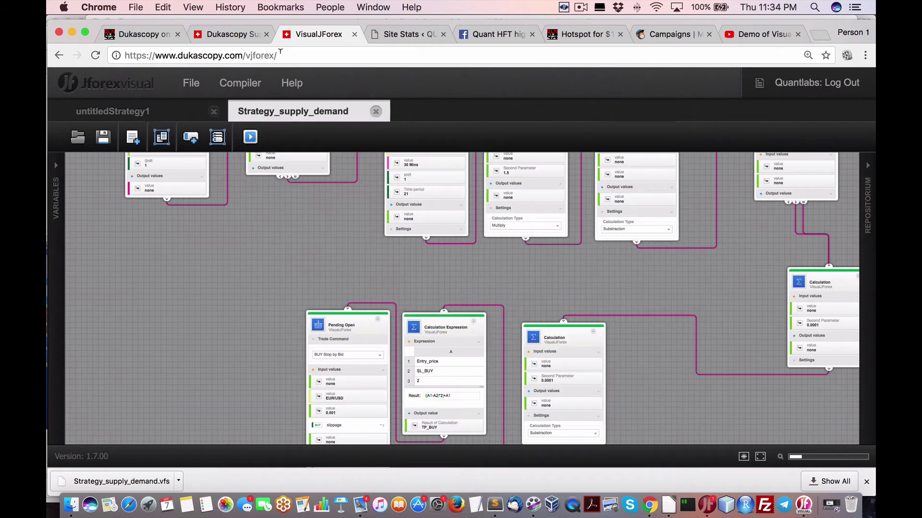
Step: Export the strategy as Java source code named Strategy_supply_demand to the Downloads folder
left_click(207, 83)
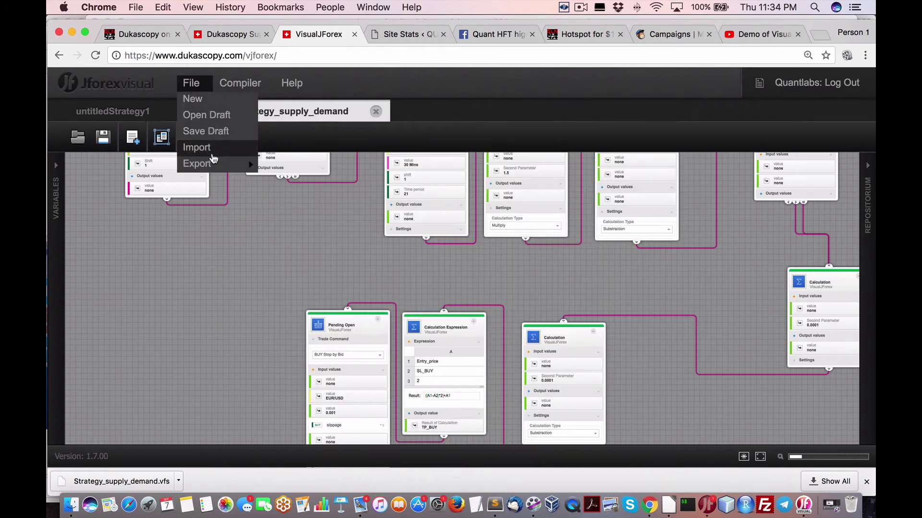
mouse_move(214, 168)
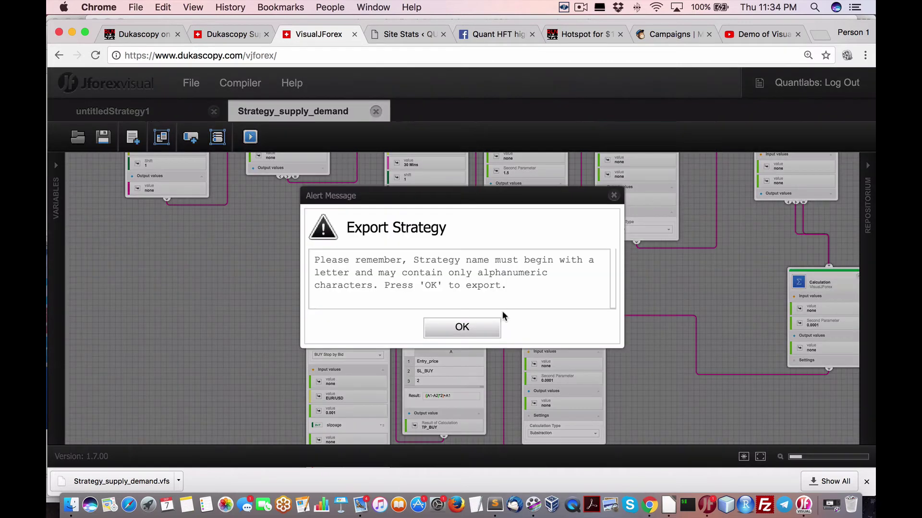
left_click(468, 328)
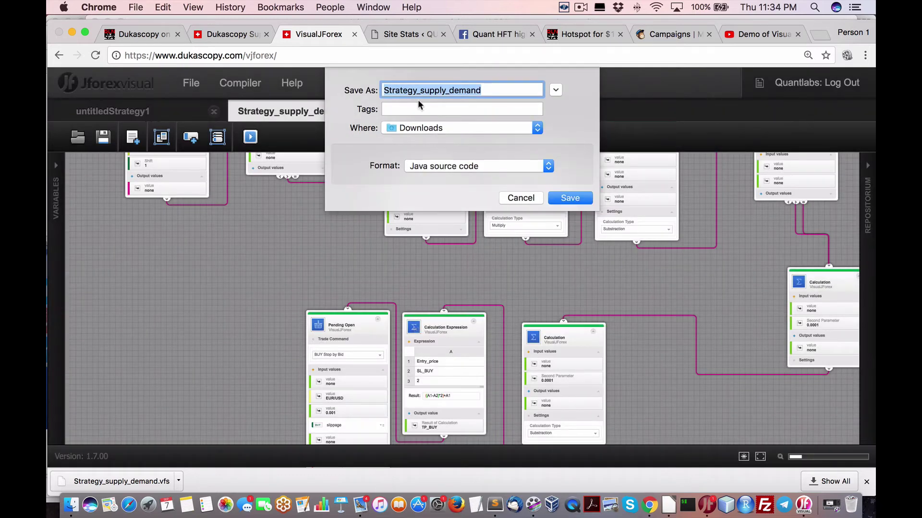
left_click_drag(387, 92, 390, 101)
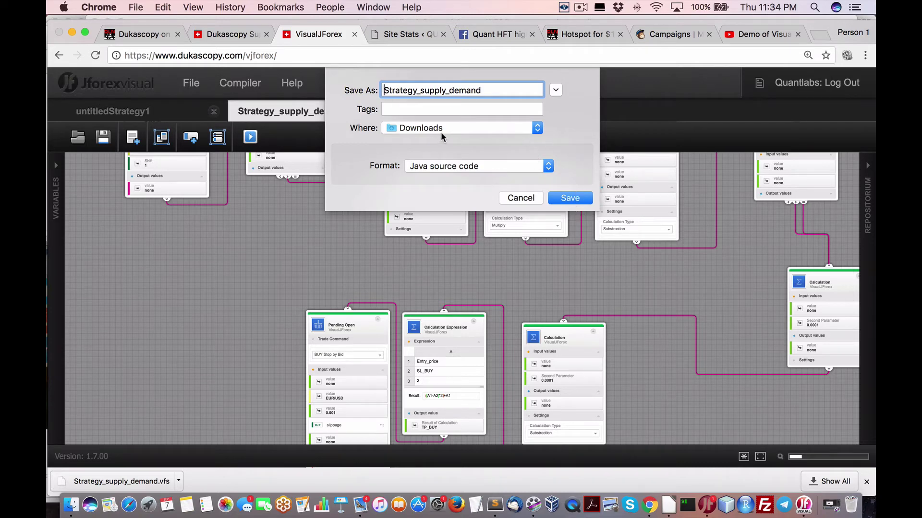
left_click(577, 200)
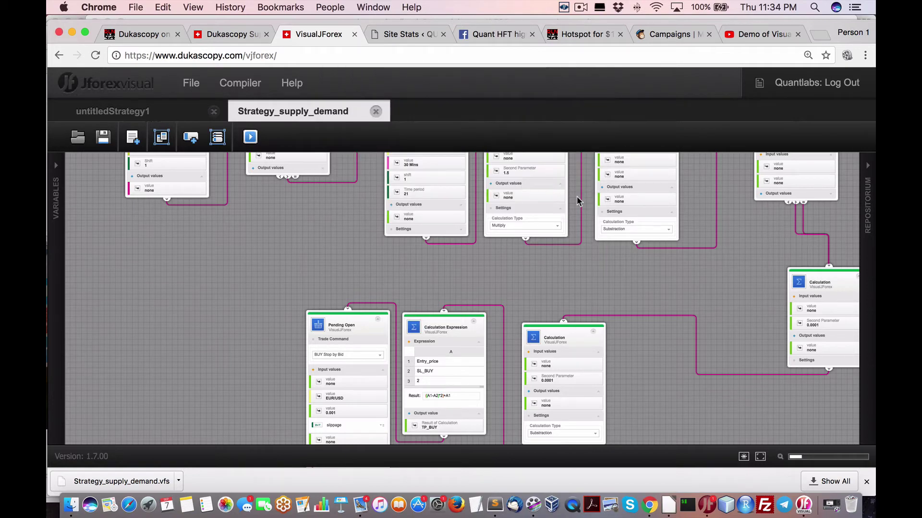
Step: Switch to JForex and browse My Strategies and Other Strategies in the Visual JForex storage, leaving without opening a strategy
left_click(707, 505)
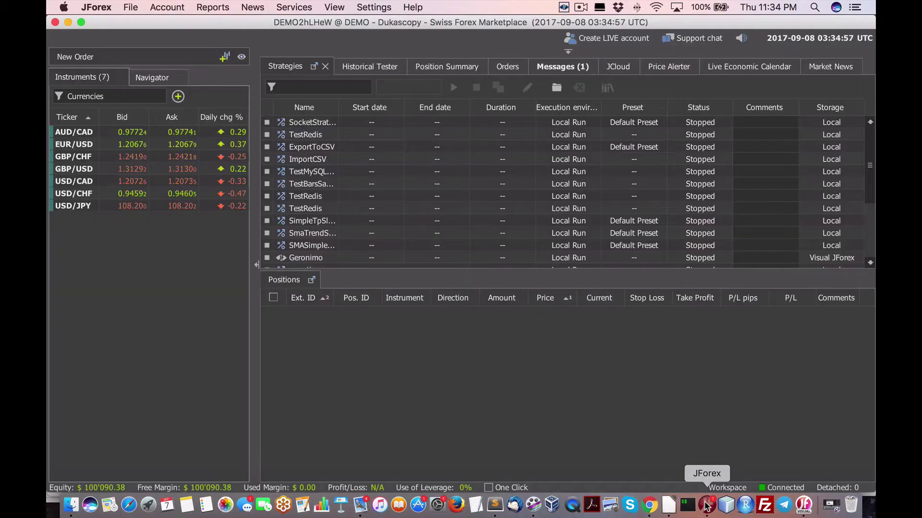
left_click(556, 88)
left_click(441, 127)
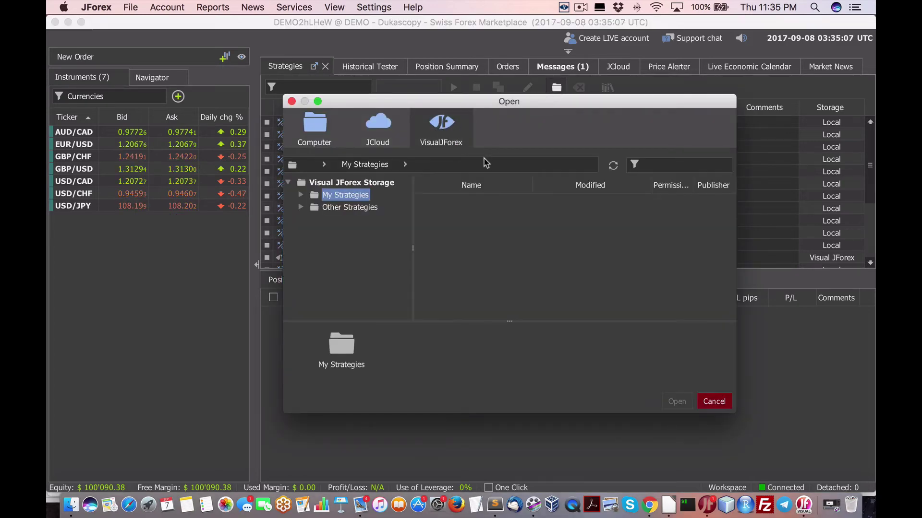
left_click(301, 195)
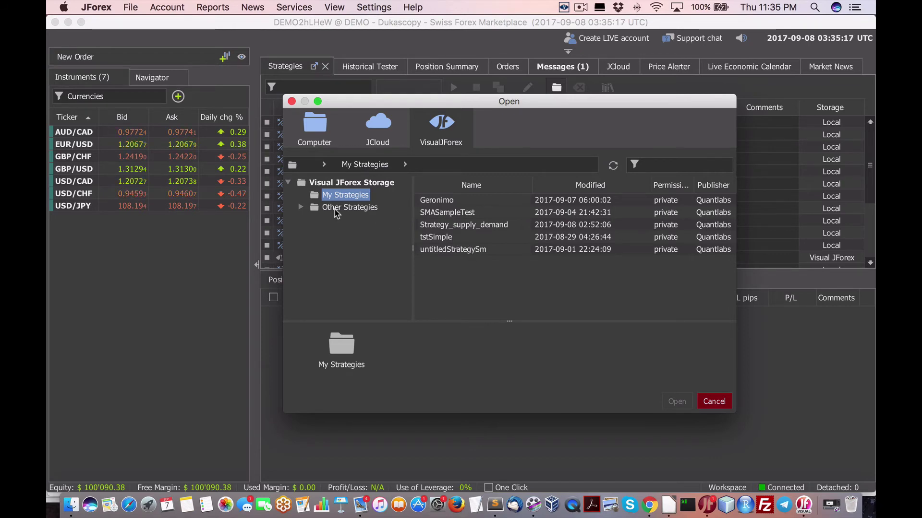
left_click(300, 207)
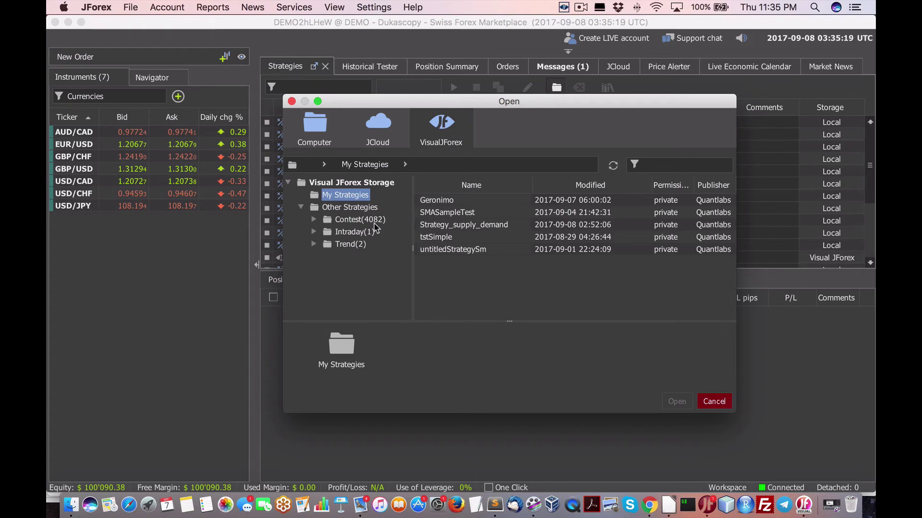
left_click(301, 208)
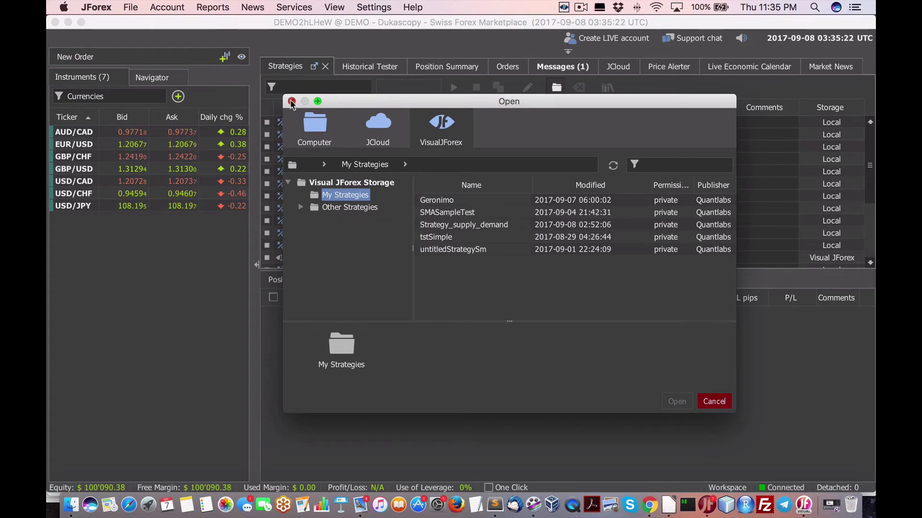
left_click(701, 402)
Step: Return to the strategy in Chrome and review the available export formats and help resources
left_click(649, 505)
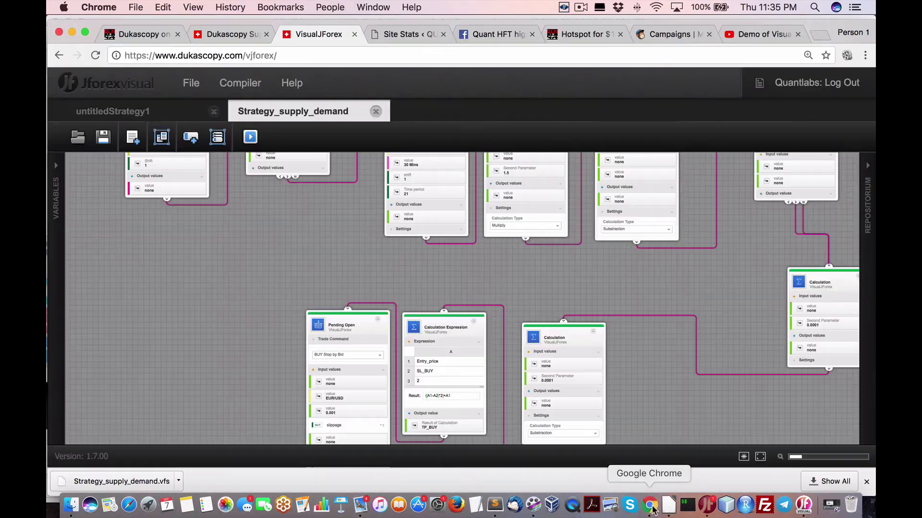
left_click(187, 85)
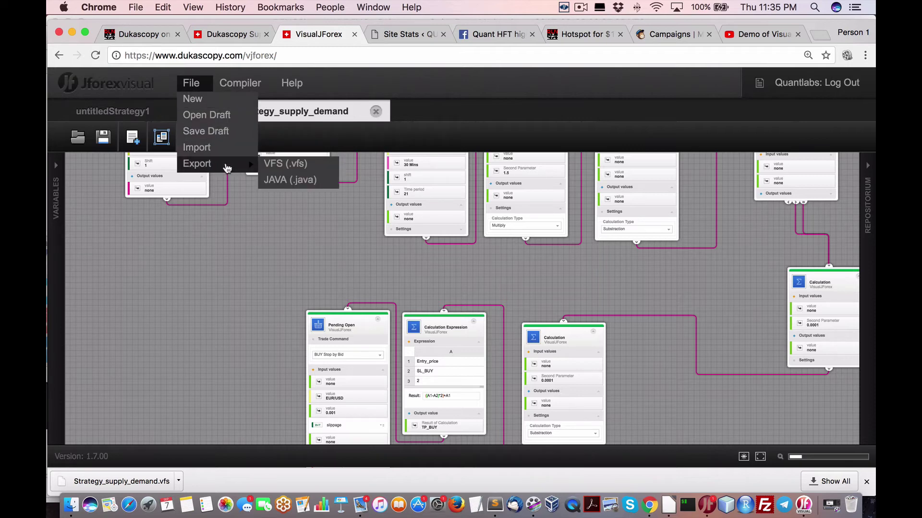
mouse_move(292, 91)
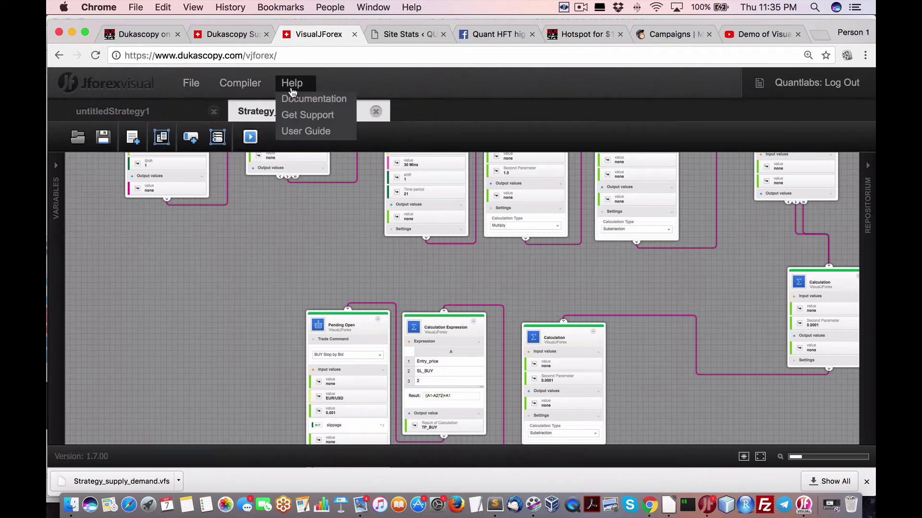
Step: Save the strategy draft as Strategy_supply_demand, accepting the duplicate name
mouse_move(245, 91)
left_click_drag(207, 242, 202, 238)
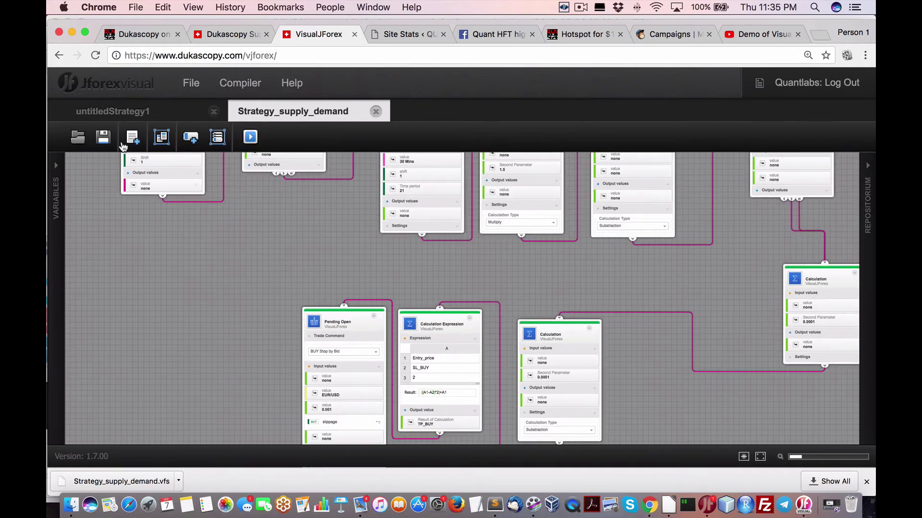
left_click(104, 138)
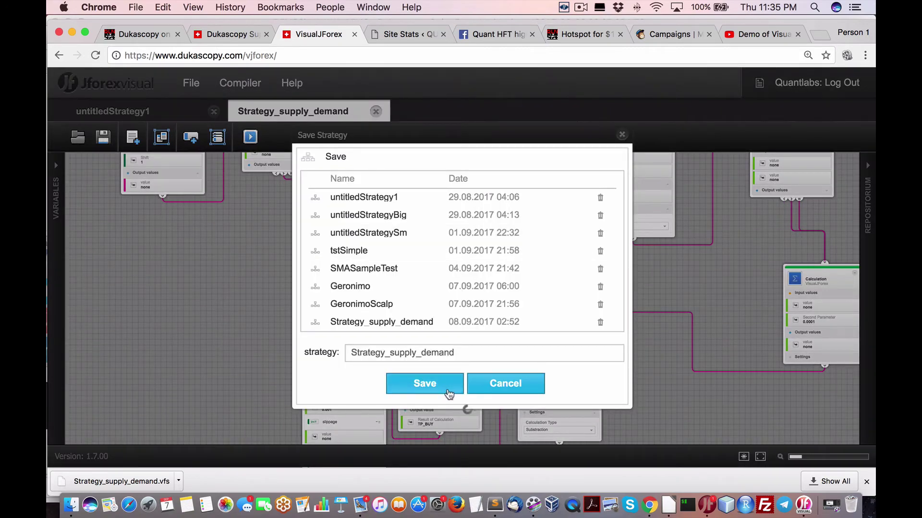
left_click(449, 394)
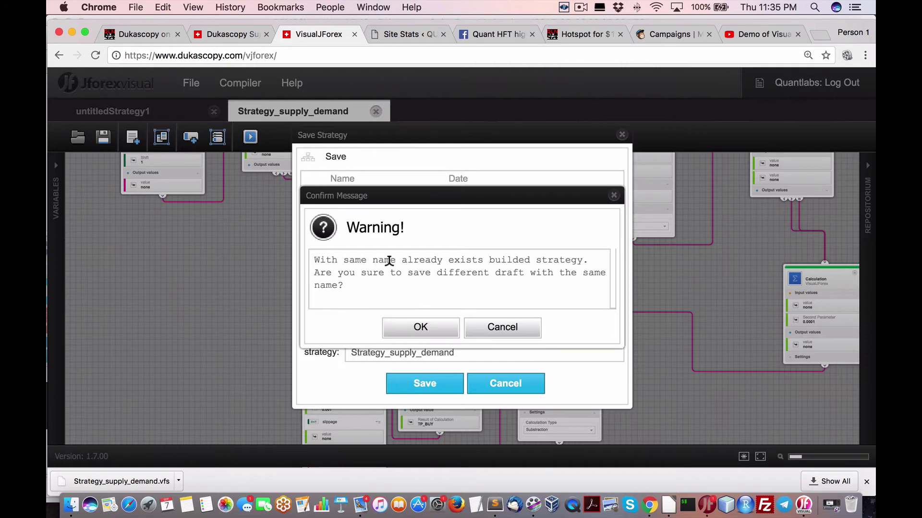
left_click(449, 328)
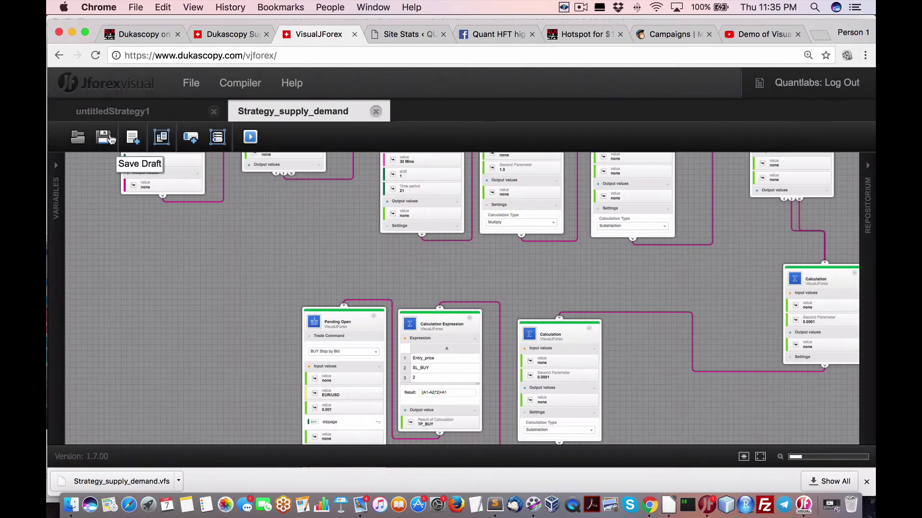
Step: Export the strategy as Java source code named Strategy_supply_demand to Downloads, replacing the existing file
left_click(190, 83)
mouse_move(205, 165)
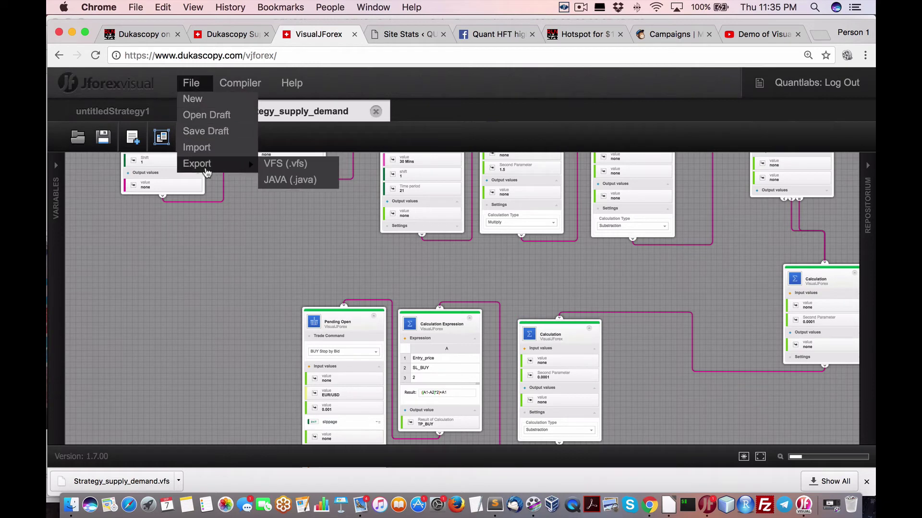
left_click(289, 181)
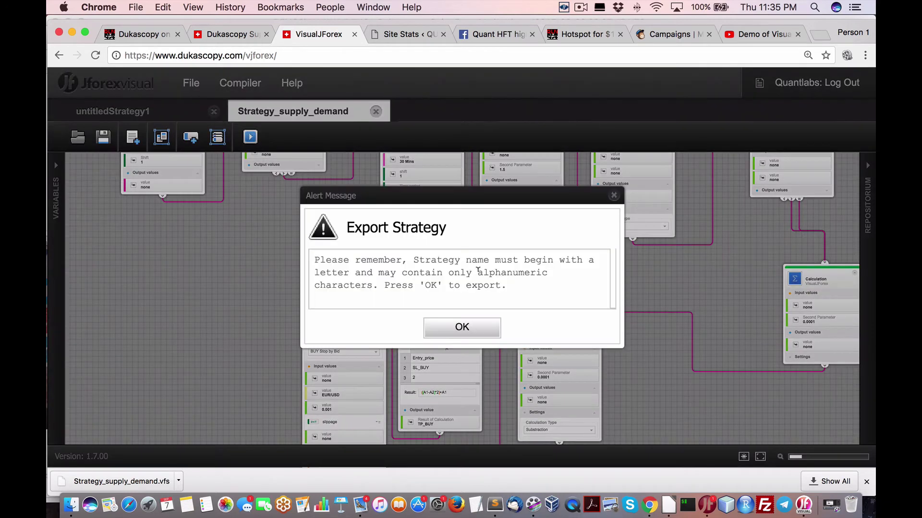
left_click(487, 325)
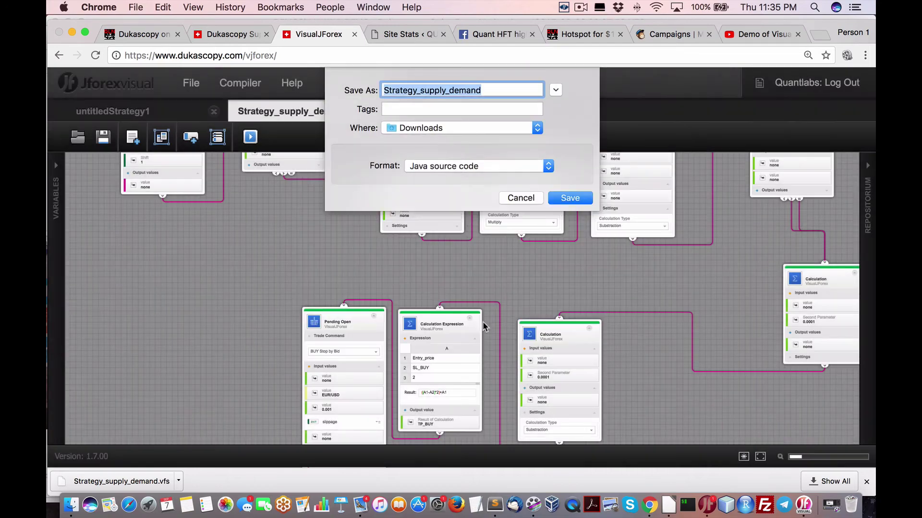
left_click(565, 197)
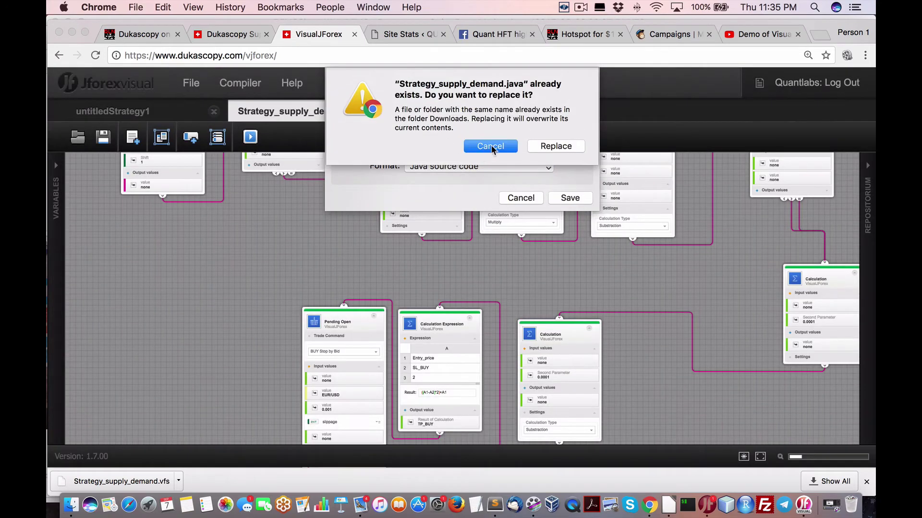
left_click(572, 153)
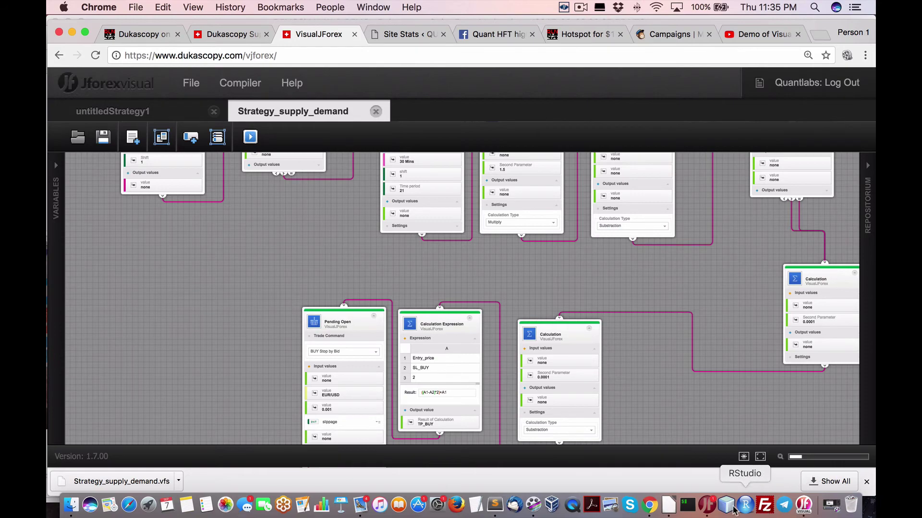
Step: Switch to JForex and open Strategy_supply_demand from My Strategies in the Visual JForex storage
left_click(717, 507)
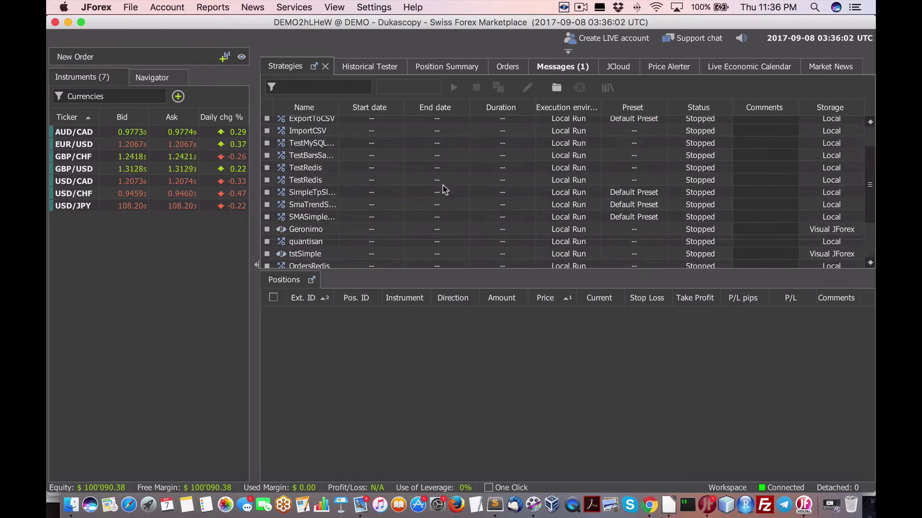
left_click(548, 72)
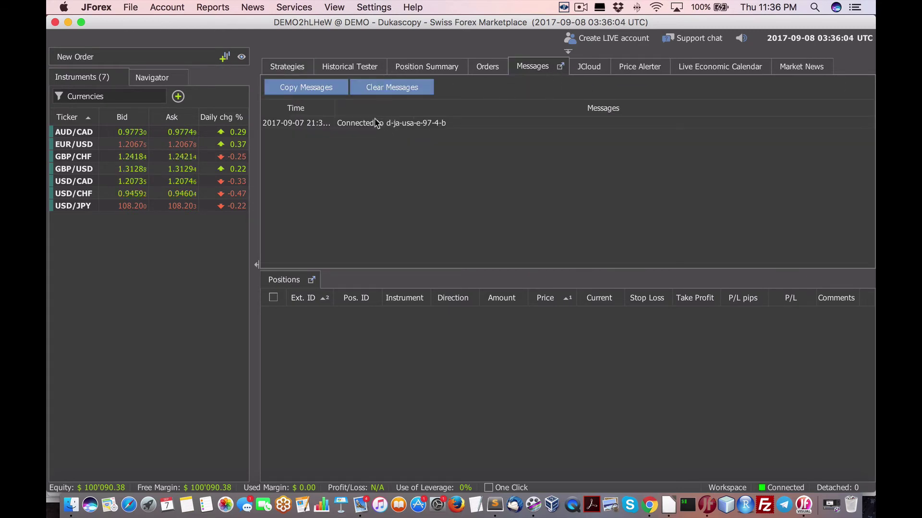
left_click(291, 67)
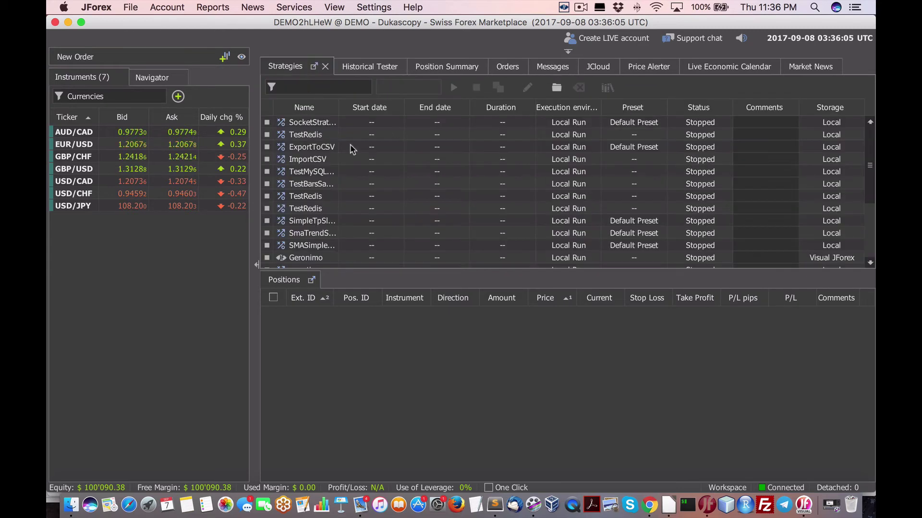
left_click(555, 87)
left_click(440, 127)
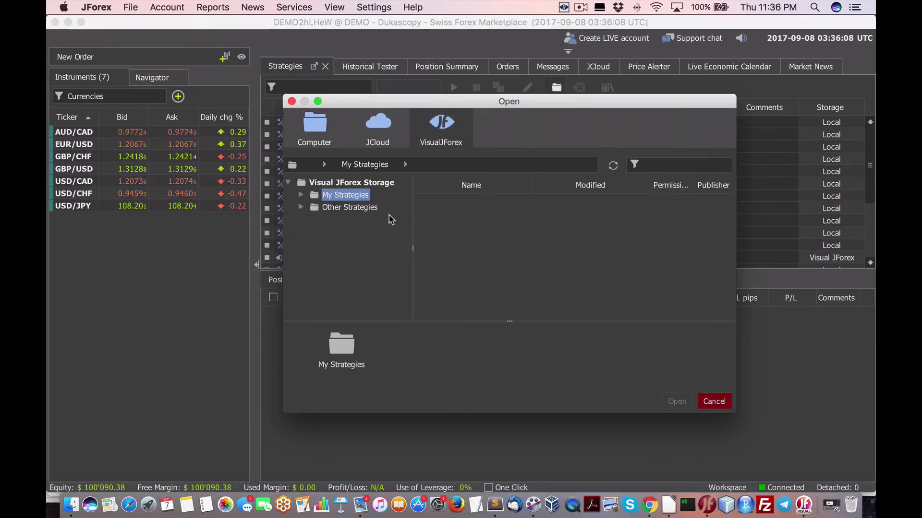
left_click(301, 195)
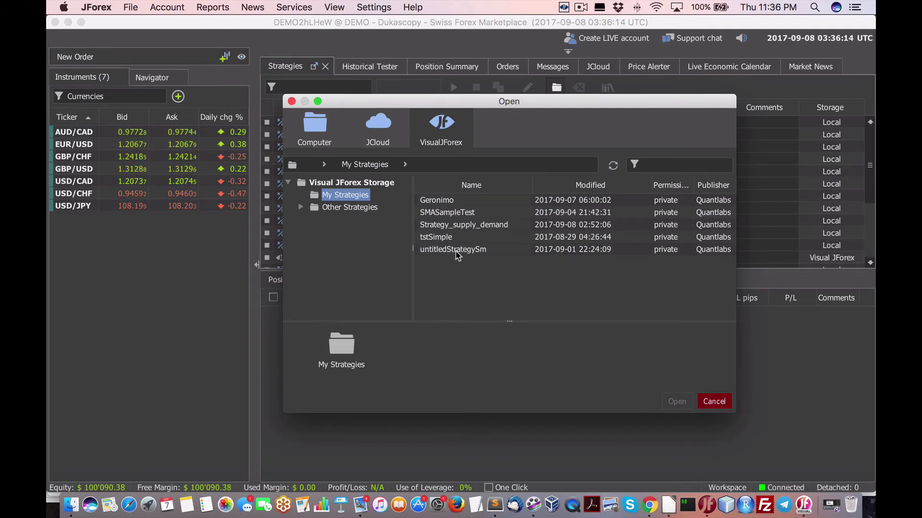
left_click(460, 225)
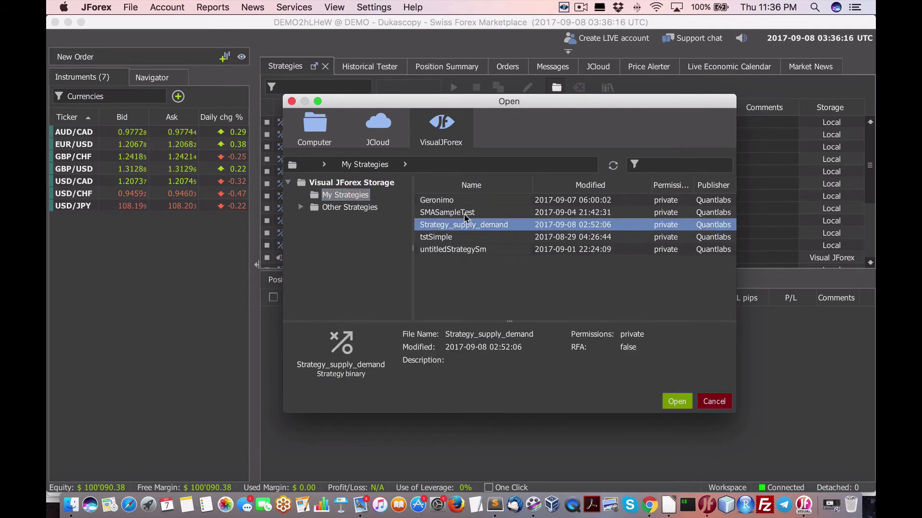
left_click(676, 401)
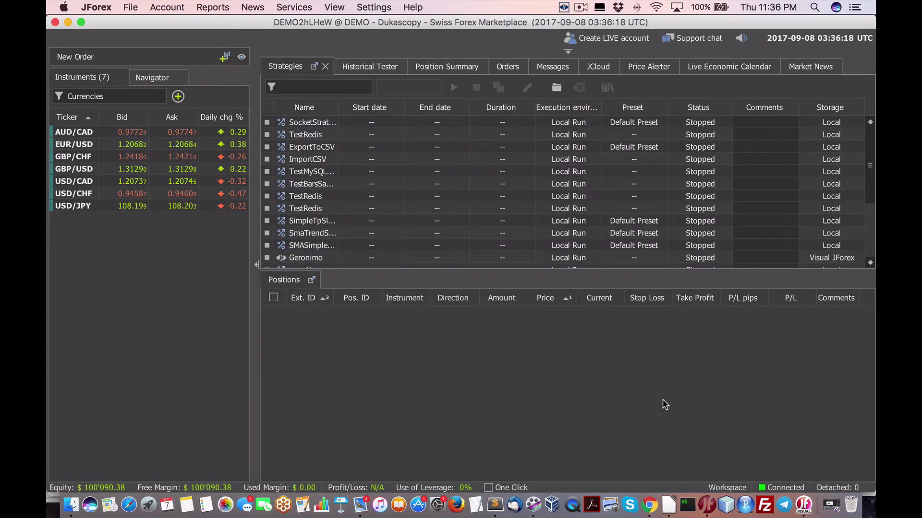
Step: Start a local run of Strategy_supply_demand with the Default Preset parameters
scroll(379, 233, "down", 5)
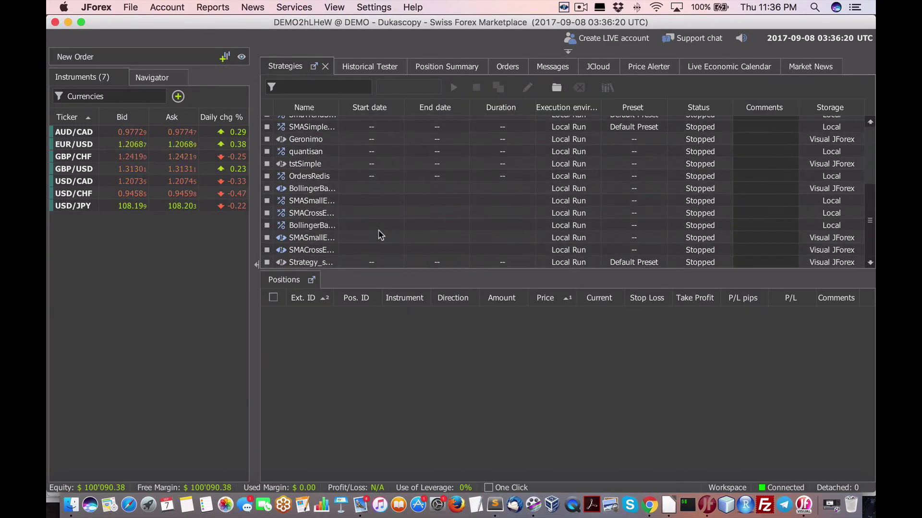
left_click(326, 263)
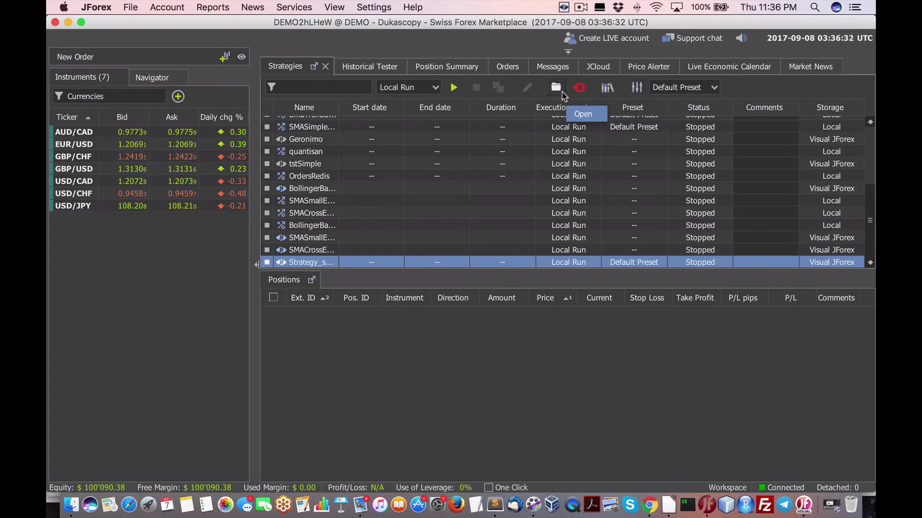
left_click(453, 89)
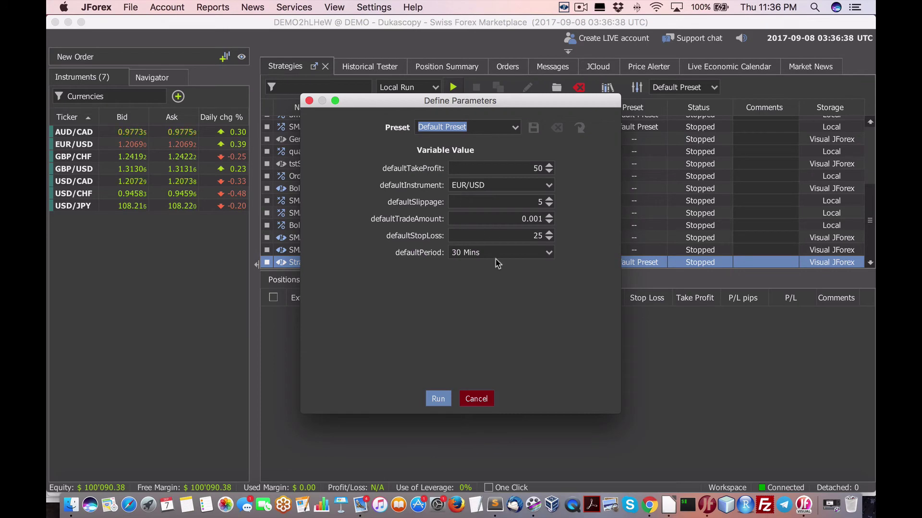
left_click(437, 399)
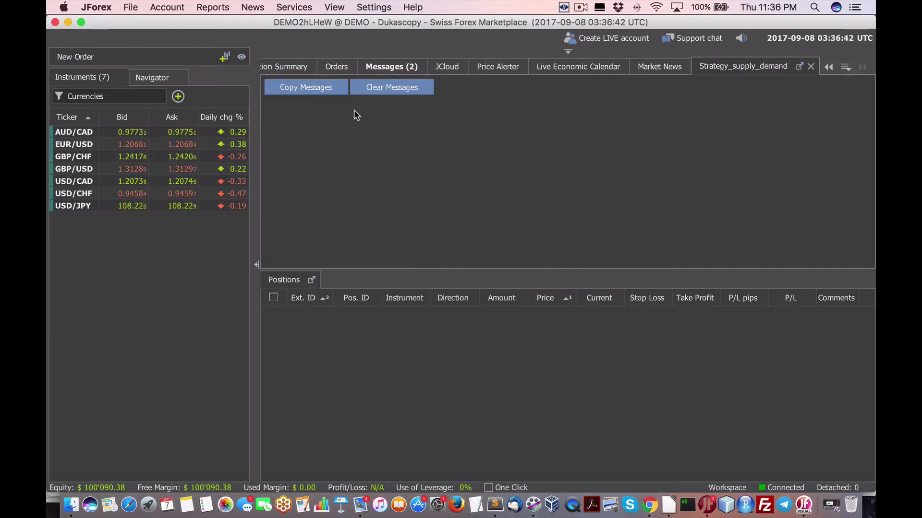
Step: Check the platform messages, the strategy's own message output and the position summary for the running strategy
left_click(398, 67)
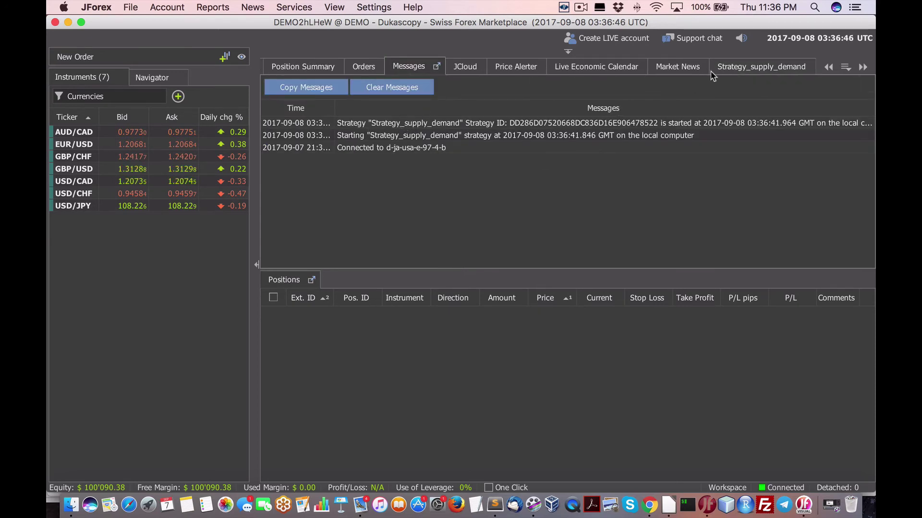
left_click(725, 69)
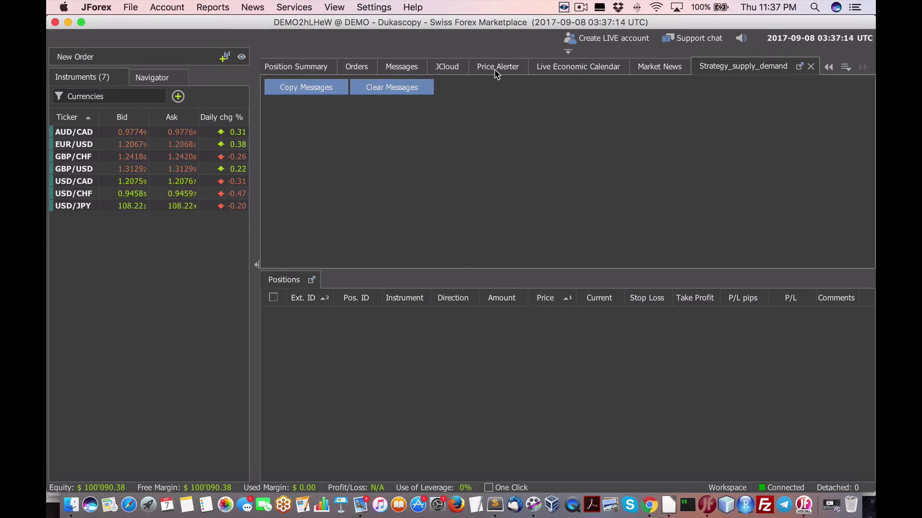
left_click(413, 70)
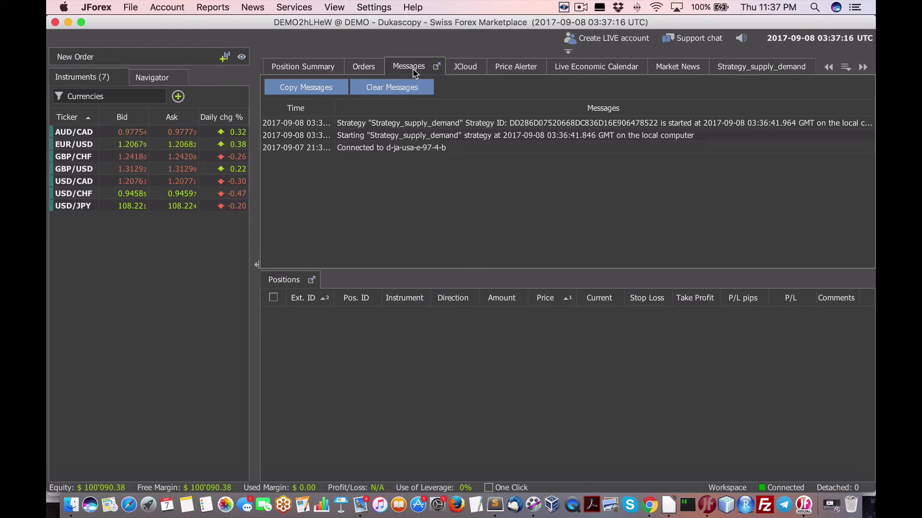
left_click(753, 68)
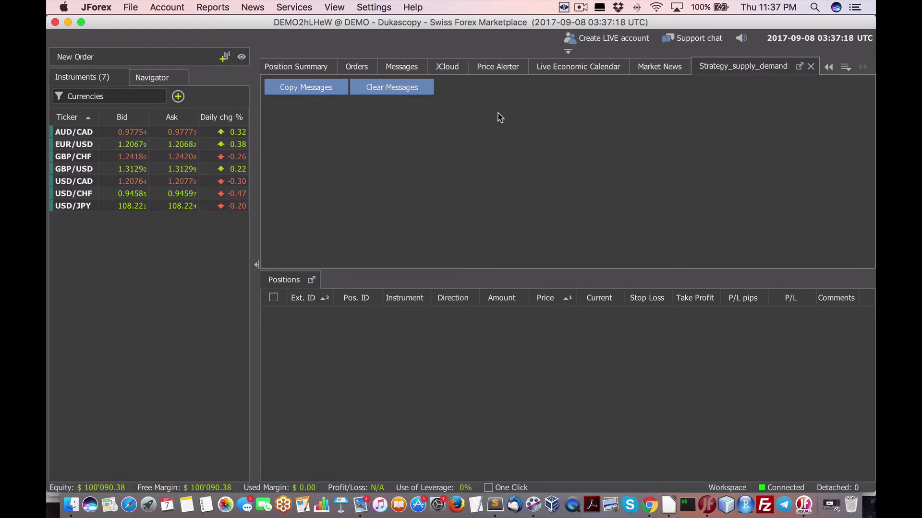
left_click(299, 70)
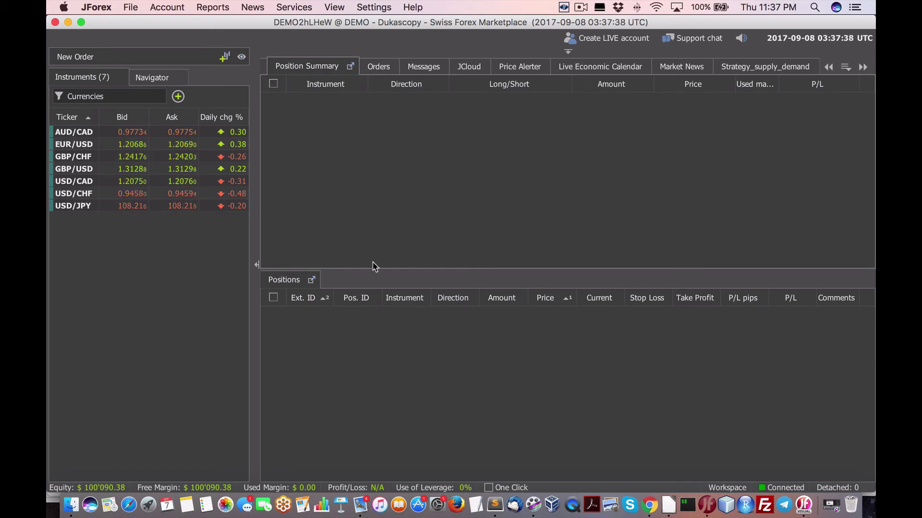
Step: Stop the running Strategy_supply_demand and remove it from the strategies list
scroll(519, 75, "up", 2)
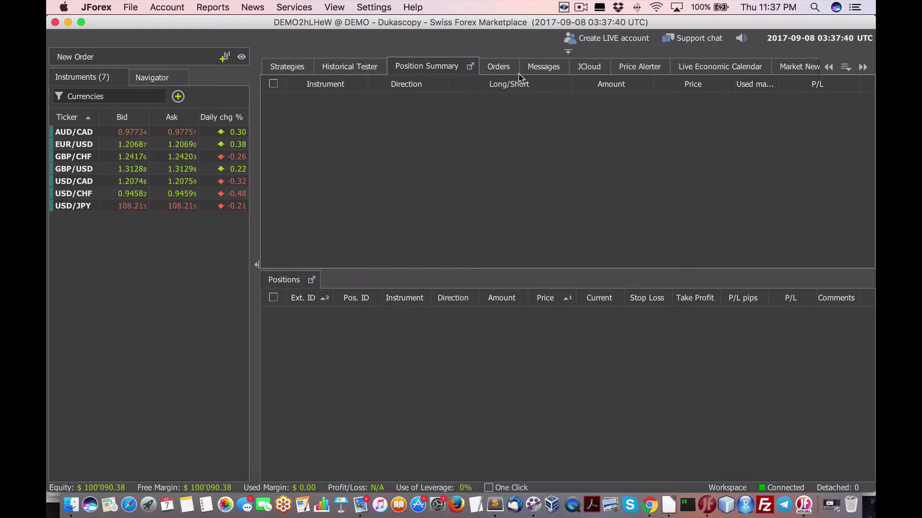
left_click(295, 71)
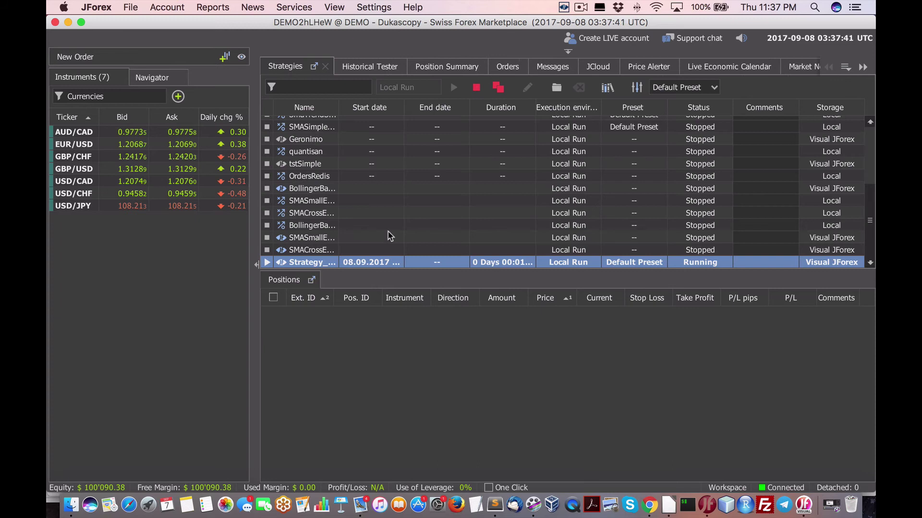
left_click(476, 88)
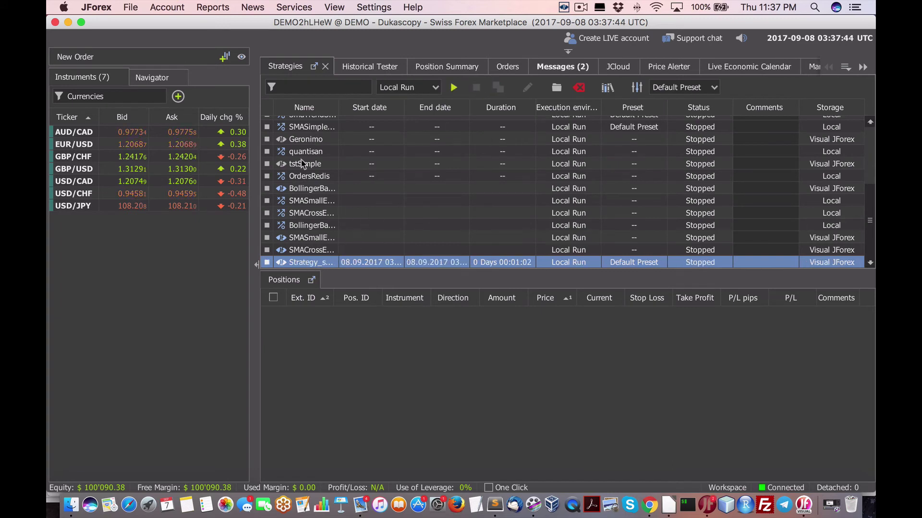
left_click(579, 88)
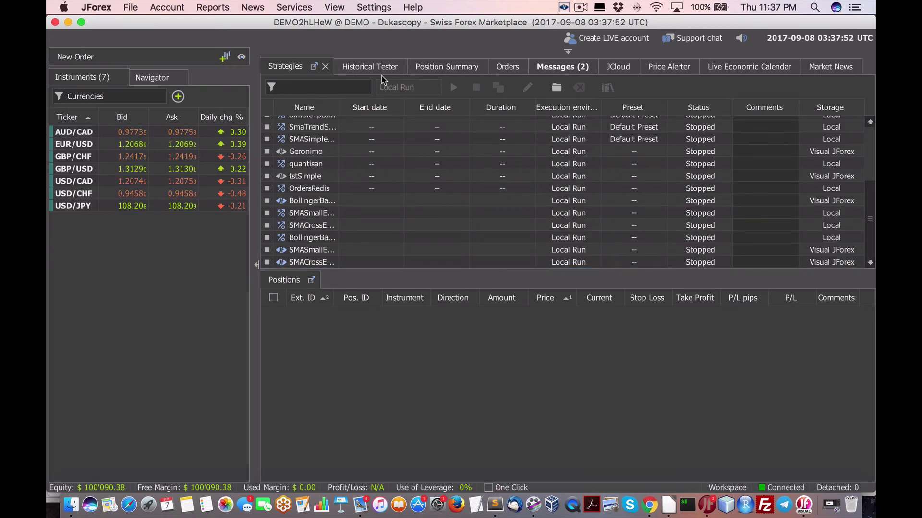
Step: Bring up the local Strategies folder for opening a strategy, and switch to iTerm to print the current working directory
left_click(557, 87)
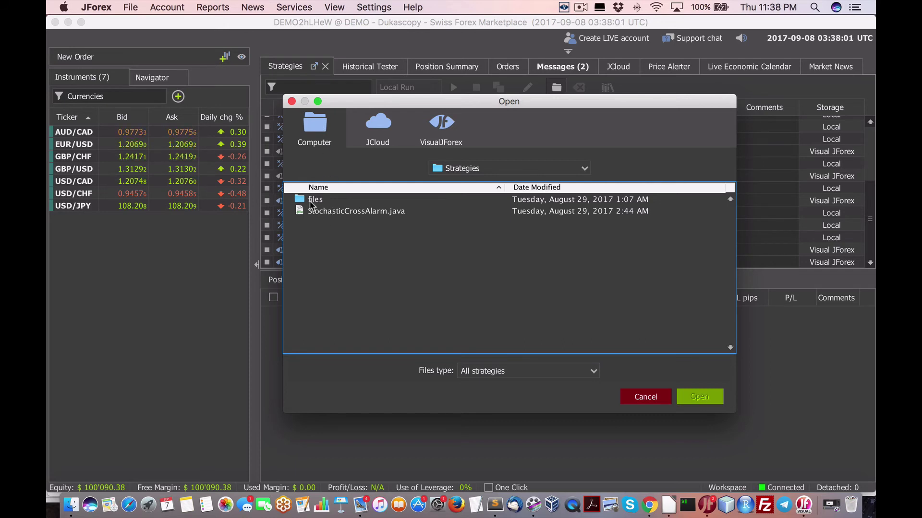
right_click(690, 506)
left_click(707, 506)
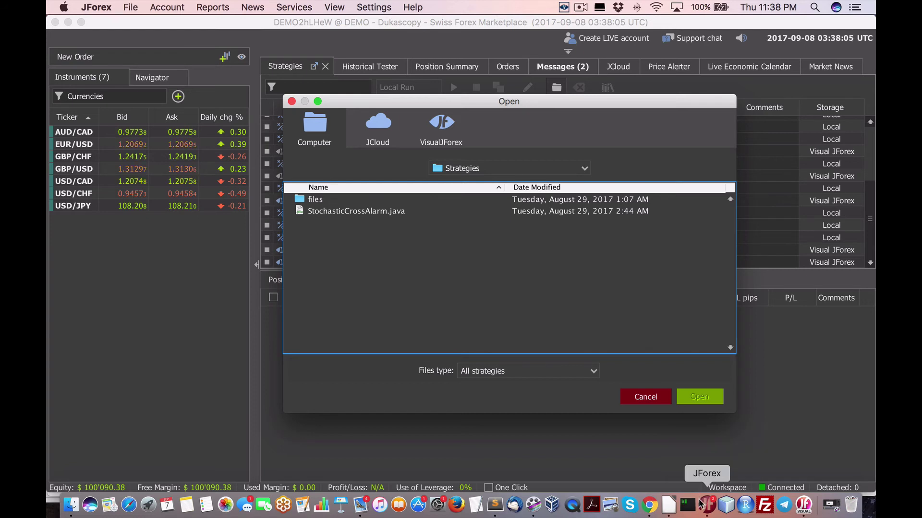
right_click(690, 508)
mouse_move(706, 439)
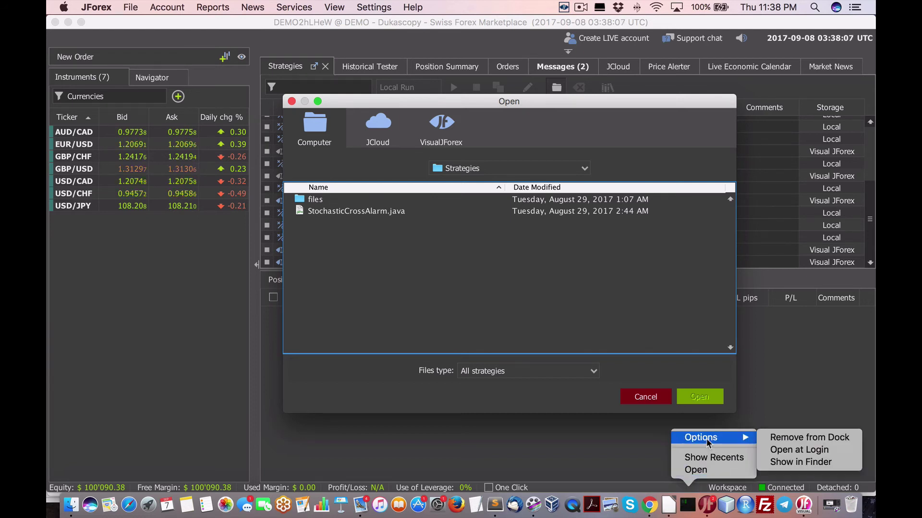
left_click(689, 505)
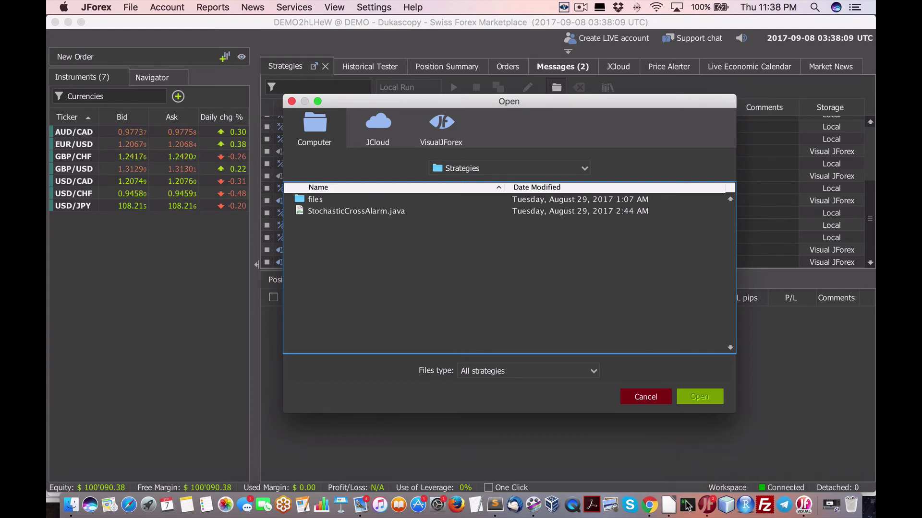
left_click(688, 505)
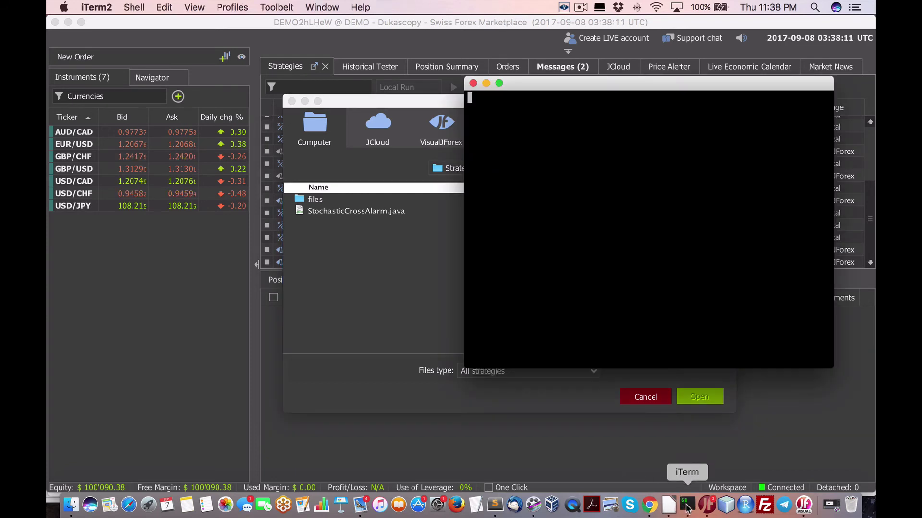
type("pwd")
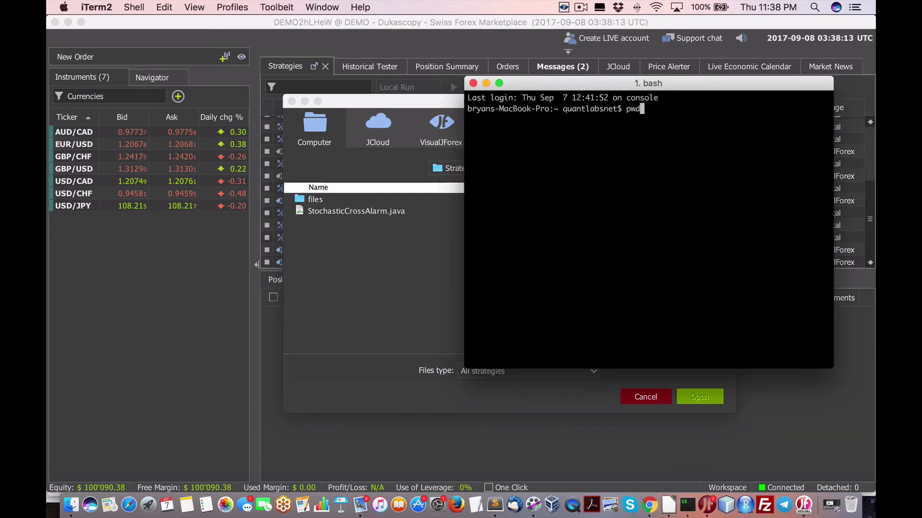
key("Return")
Step: Change to the ~/Library/Application Support/JForex directory and list its contents
type("cd ")
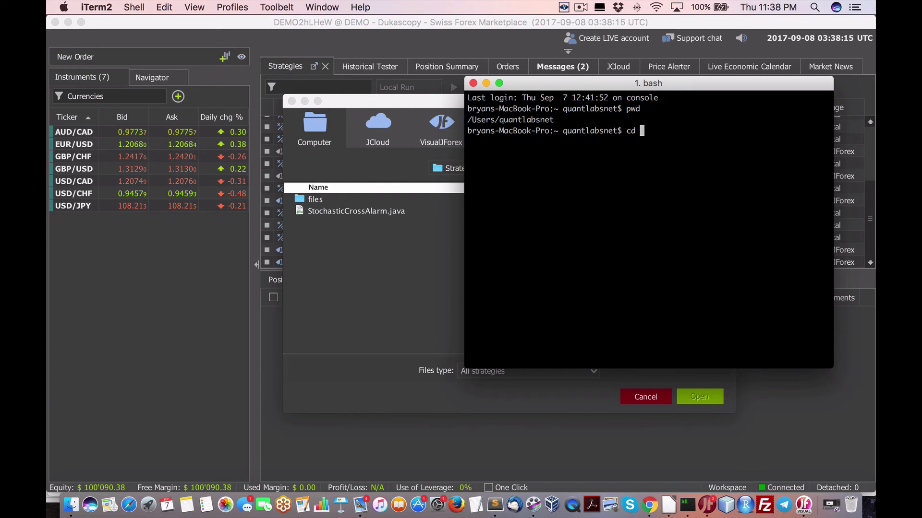
type("~/Library/")
type("Appl")
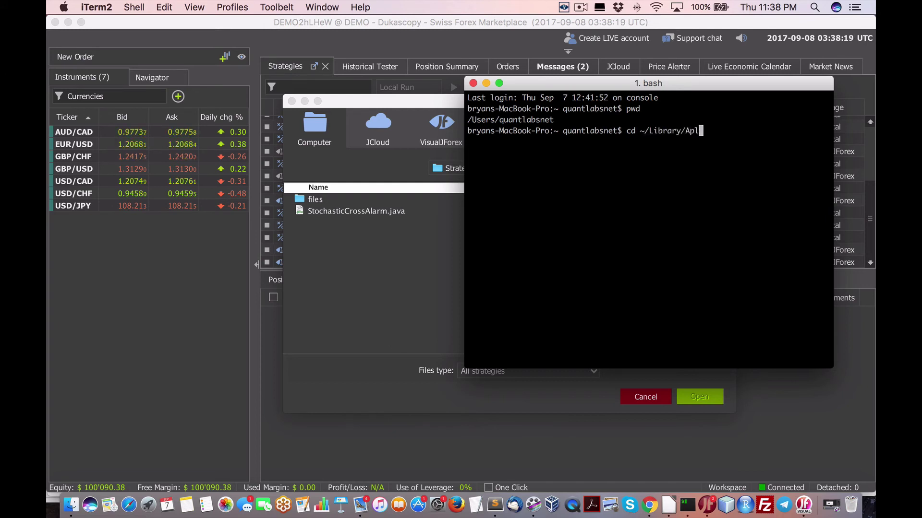
key("Tab")
type("u")
key("Tab")
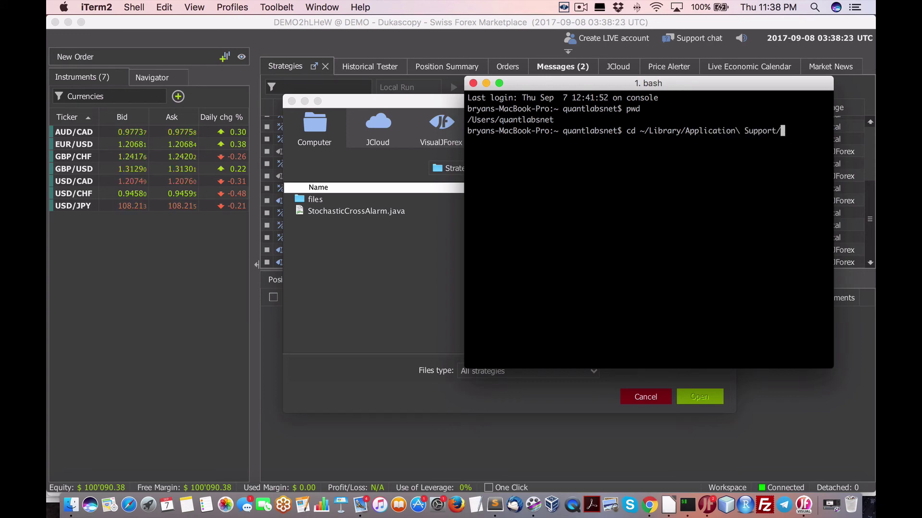
type("J")
key("Tab")
type("fil")
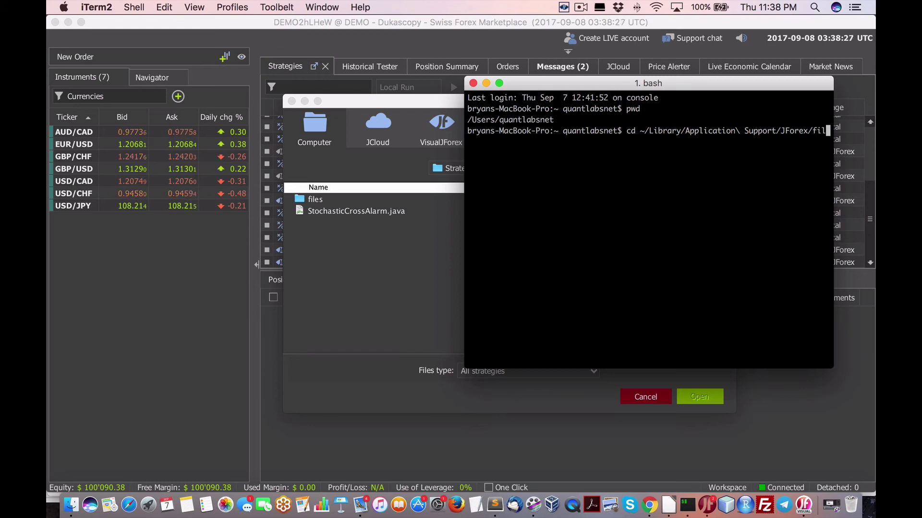
key("Return")
type("ls")
key("Return")
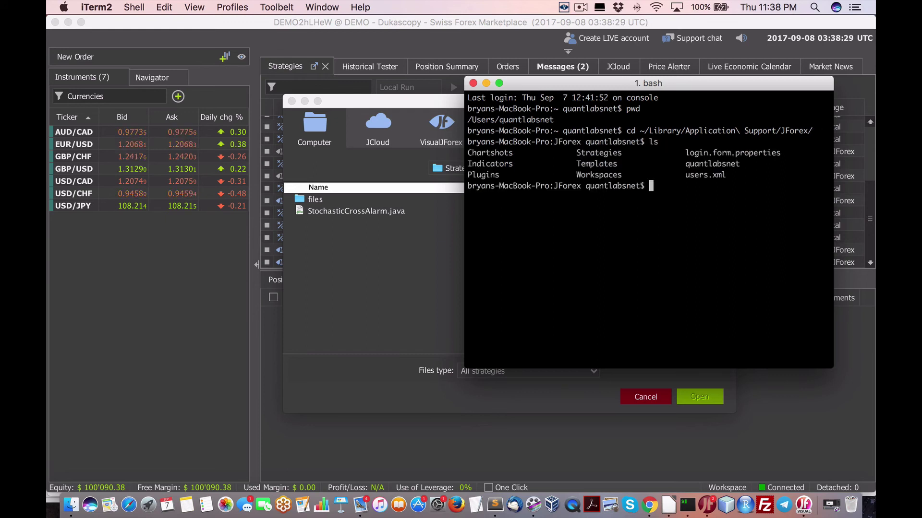
Step: Change to the Strategies/files subdirectory and list the files in it
type("cd St")
key("Tab")
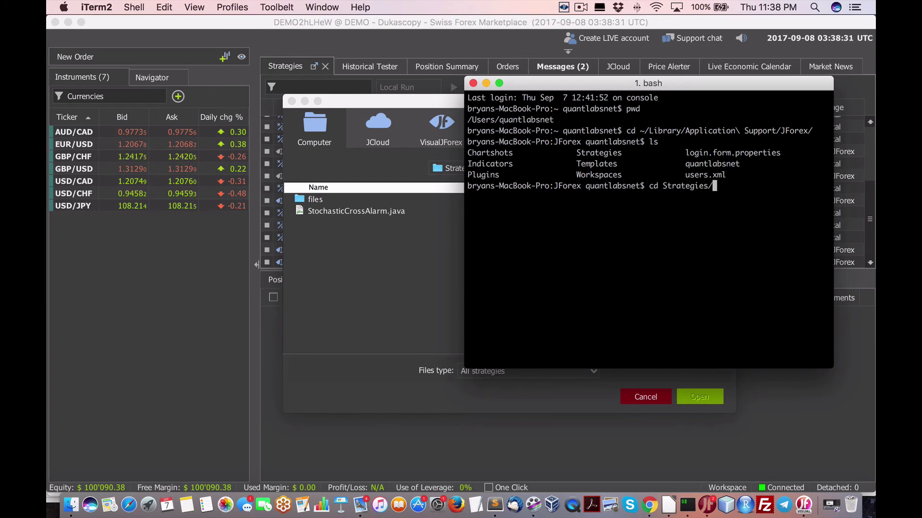
type("file")
key("Return")
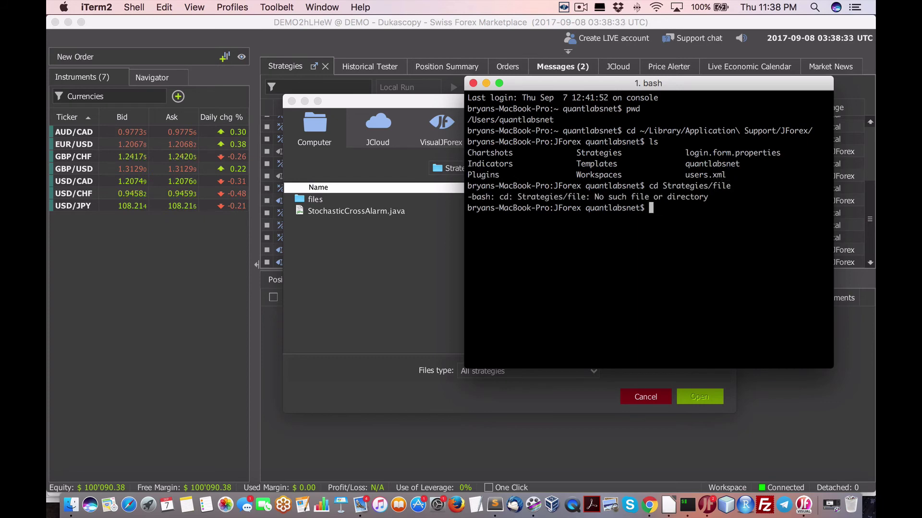
key("Up")
type("s/")
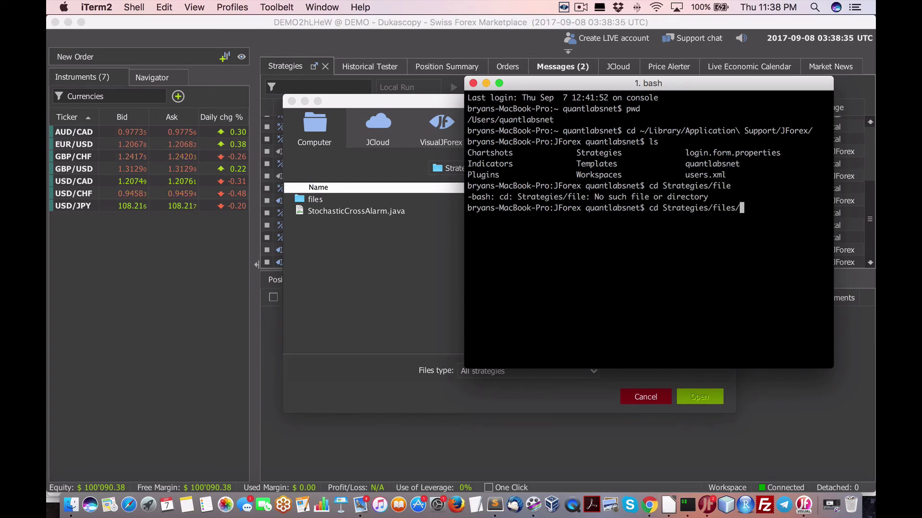
key("Return")
type("ls")
key("Return")
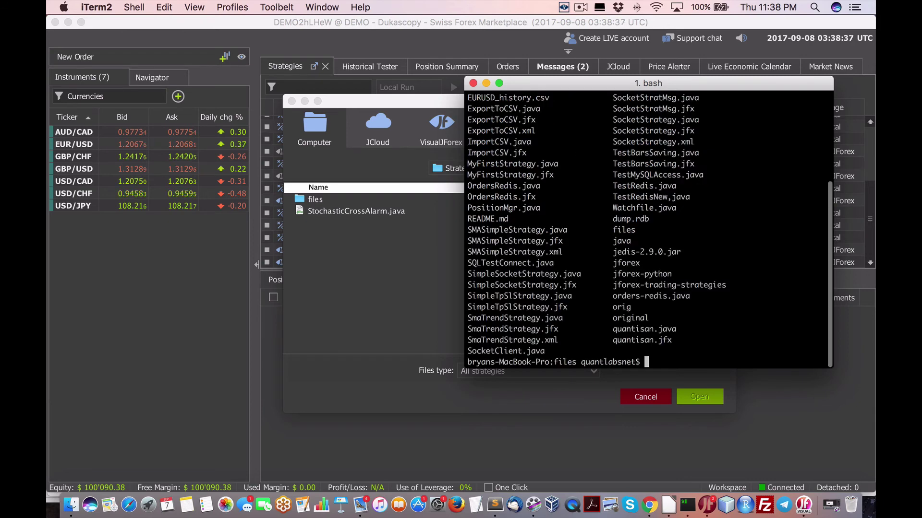
scroll(603, 236, "up", 3)
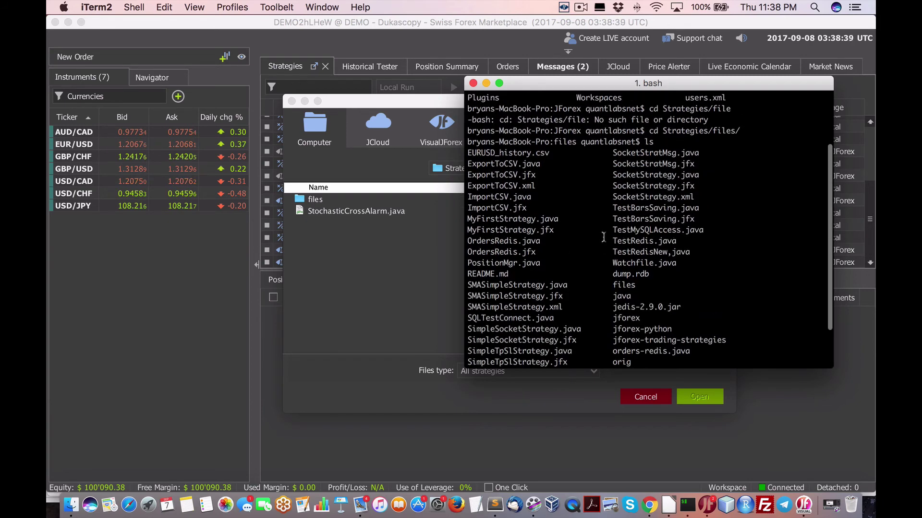
Step: Move Strategy_supply_demand.java from ~/Downloads into the current files directory
scroll(604, 236, "down", 3)
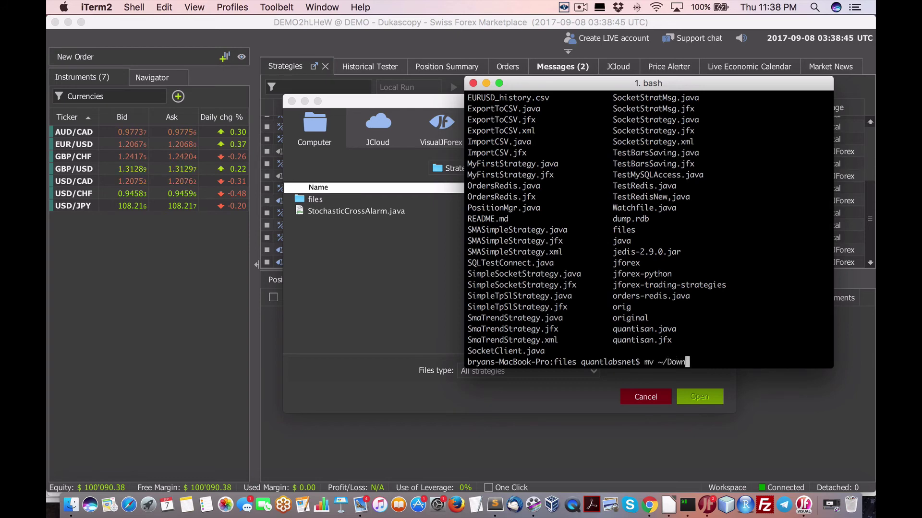
key("Tab")
type("Str")
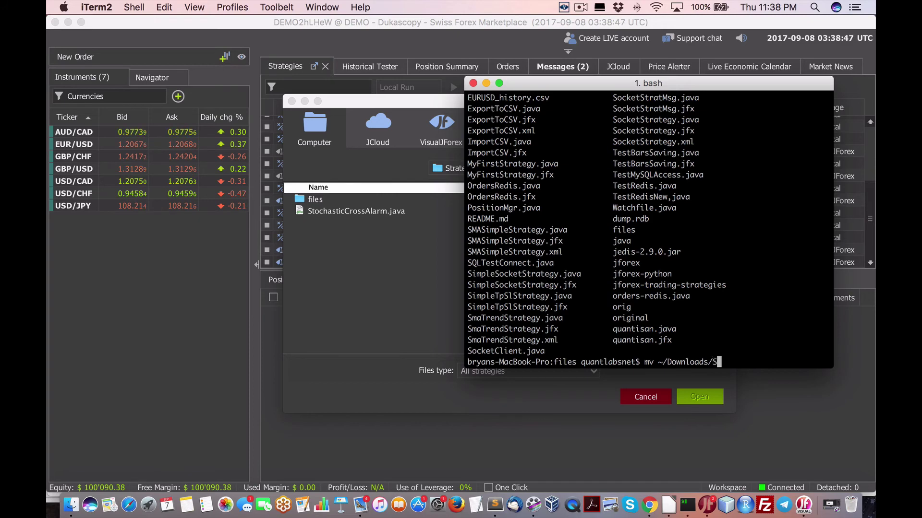
key("Tab")
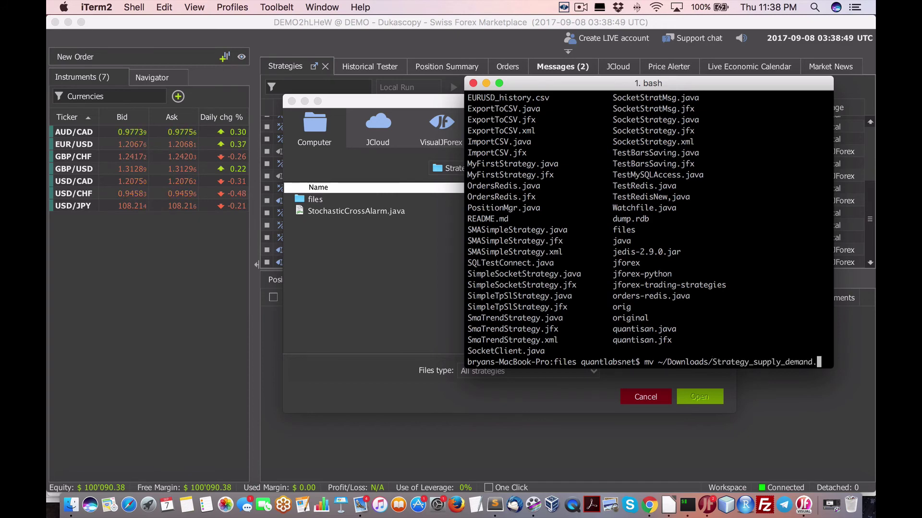
type("j")
key("Tab")
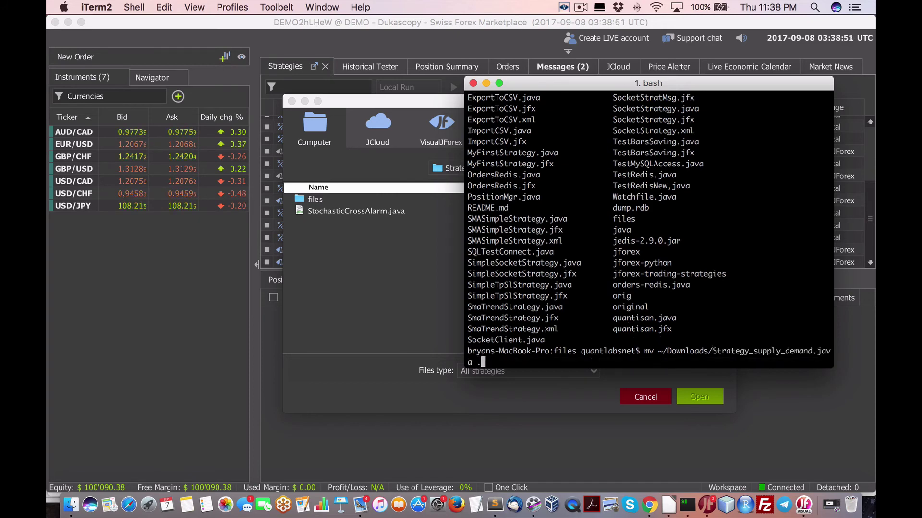
key("Return")
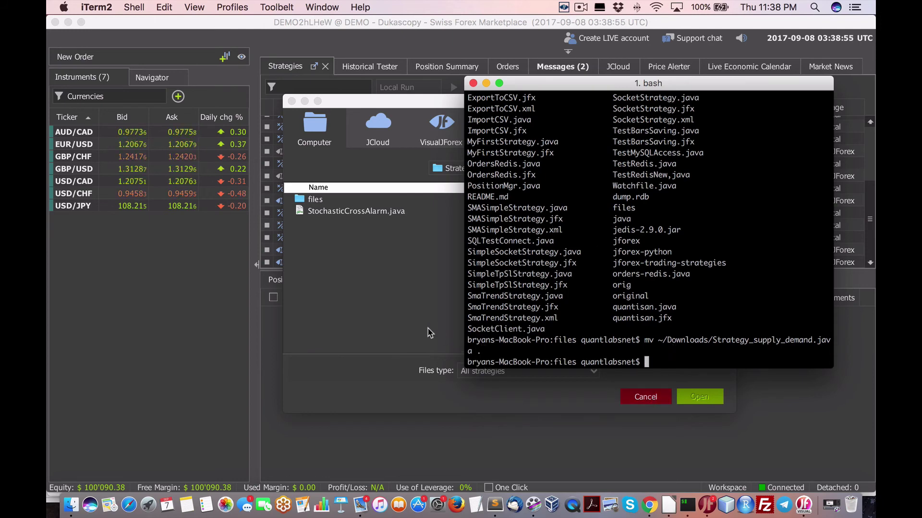
Step: Switch back to JForex, reload the local file chooser and open Strategy_supply_demand.java from the files folder
left_click(382, 309)
left_click(648, 397)
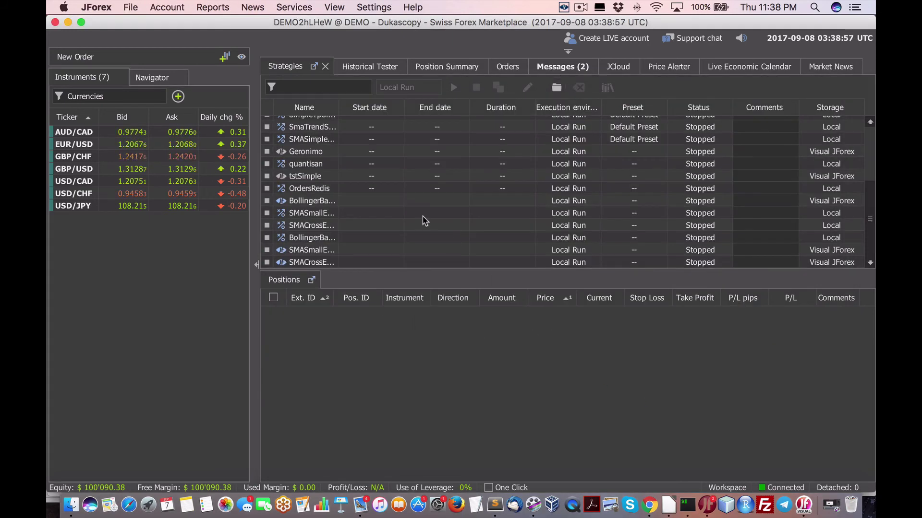
left_click(555, 89)
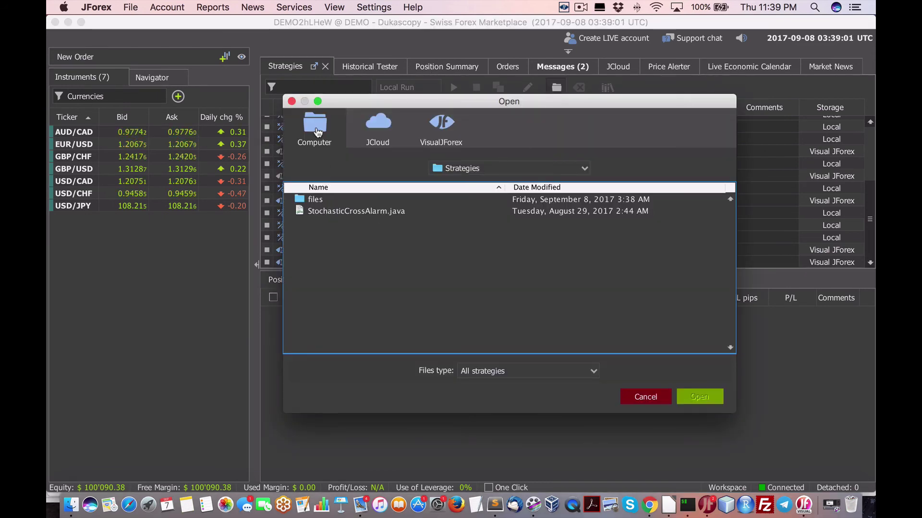
left_click(315, 200)
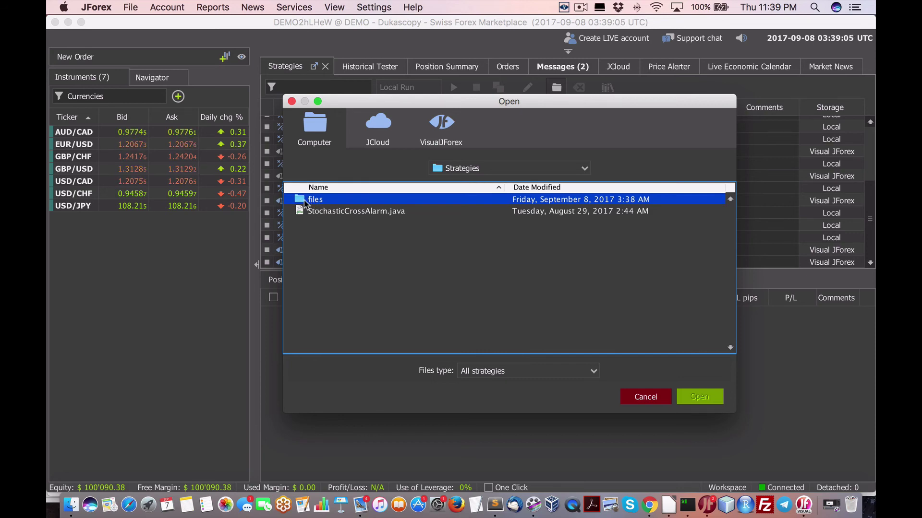
double_click(316, 204)
scroll(345, 269, "down", 10)
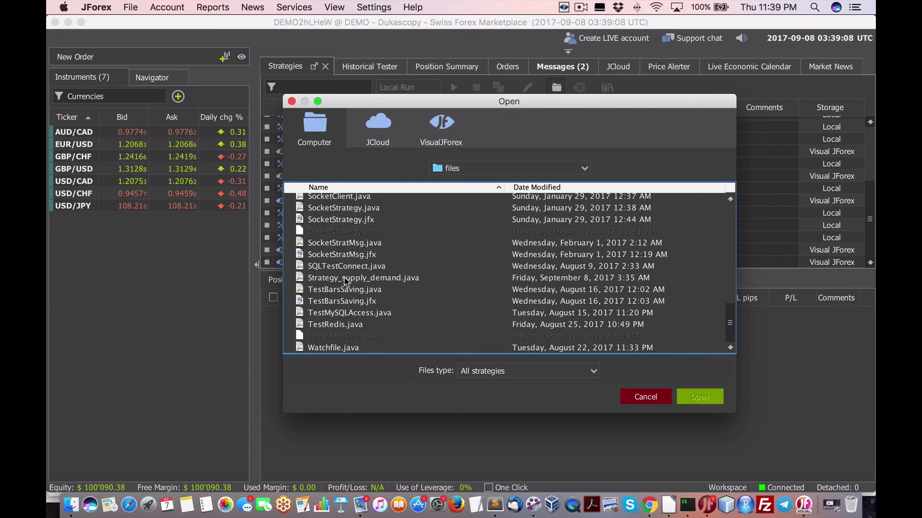
left_click(376, 278)
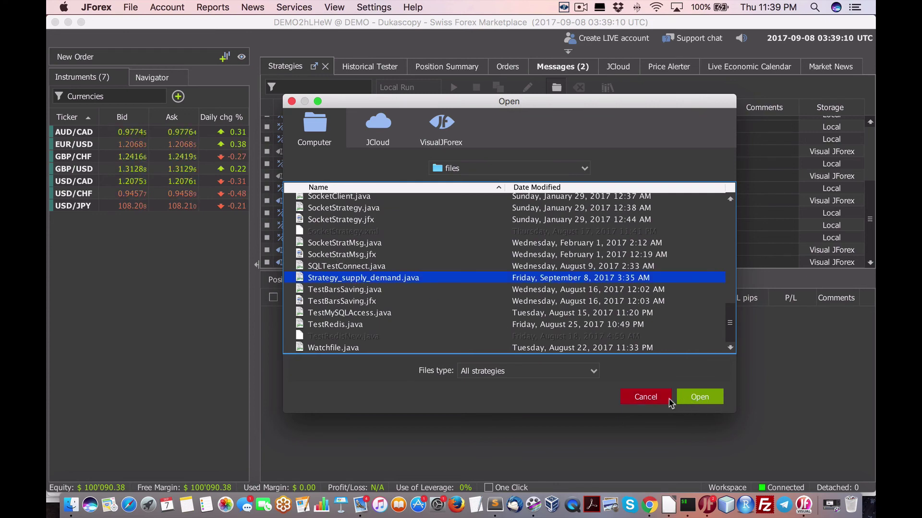
left_click(702, 399)
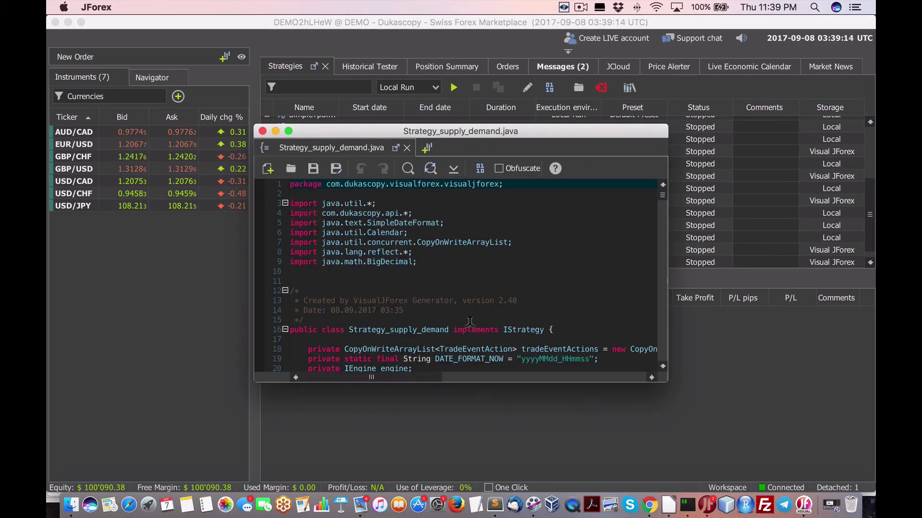
Step: Review the Strategy_supply_demand.java source through to its last closing brace, compile it and close the code editor
scroll(470, 321, "down", 20)
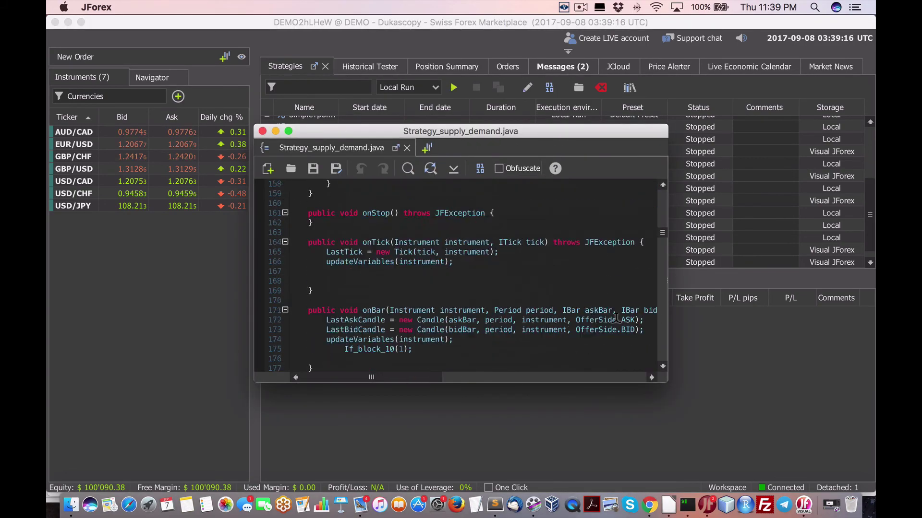
scroll(617, 318, "down", 20)
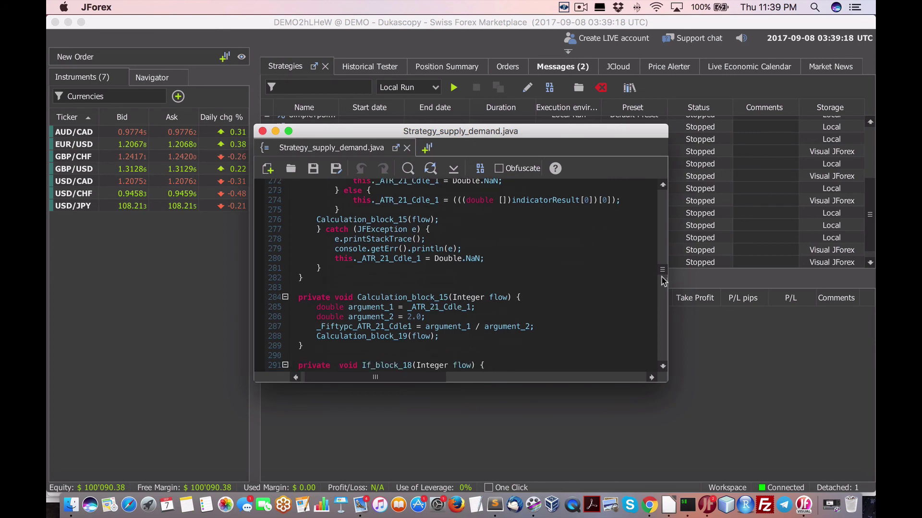
left_click_drag(663, 281, 660, 363)
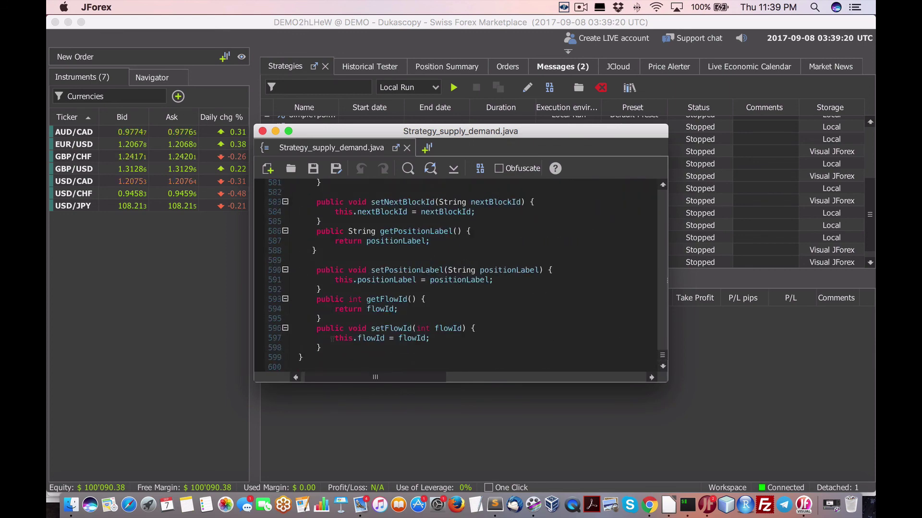
left_click(316, 357)
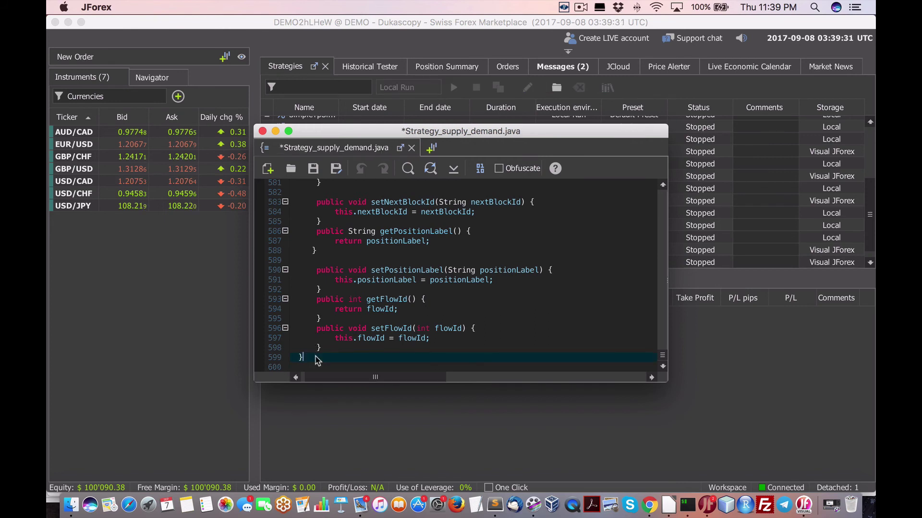
left_click(481, 168)
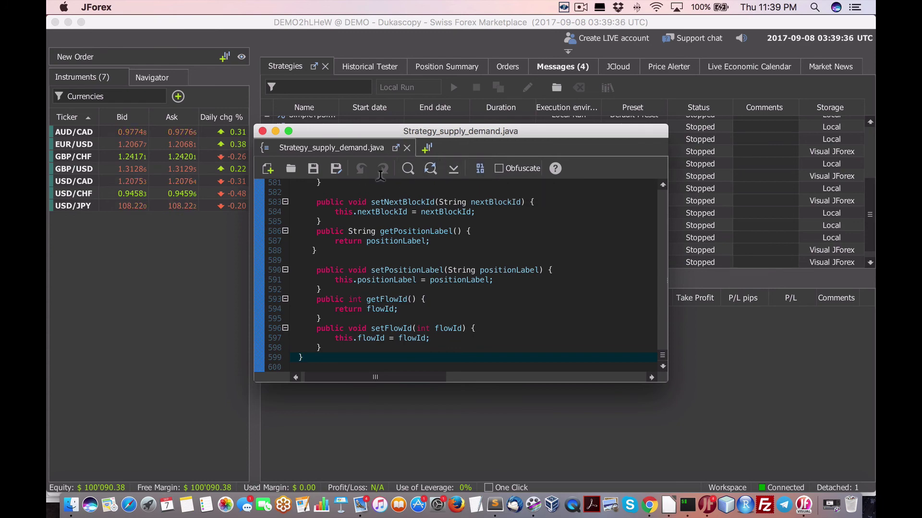
left_click(262, 131)
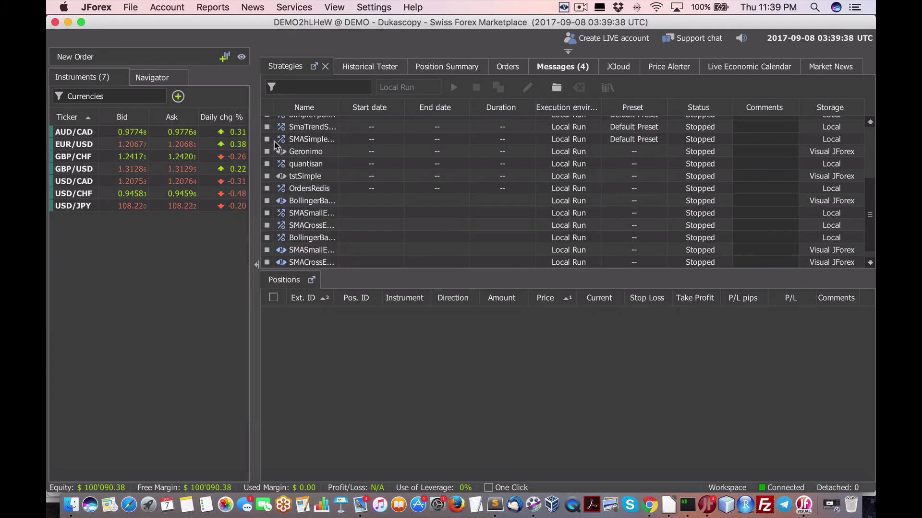
Step: Start the locally stored Strategy_supply_demand strategy as a Local Run with the Default Preset parameters
left_click(316, 263)
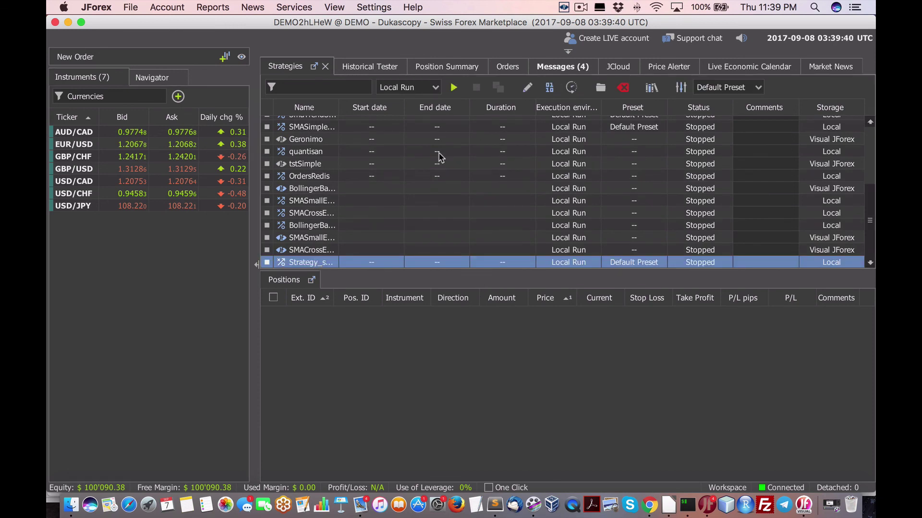
left_click(453, 87)
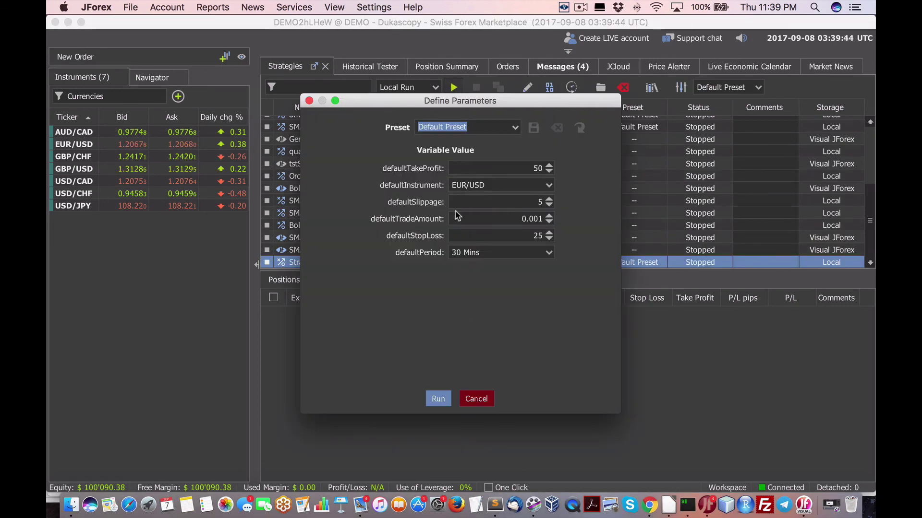
left_click(435, 407)
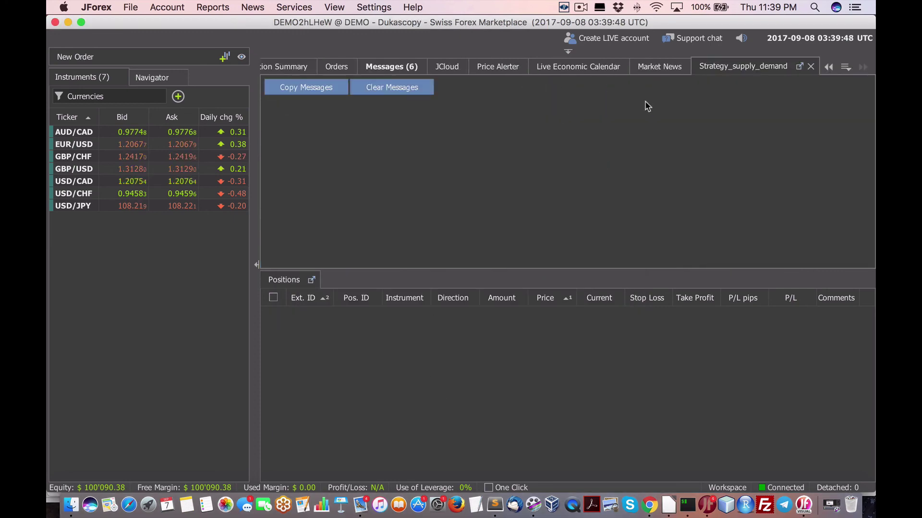
Step: Check the message log and the strategy's own message output, and stop the running Strategy_supply_demand in the strategy list
left_click(402, 67)
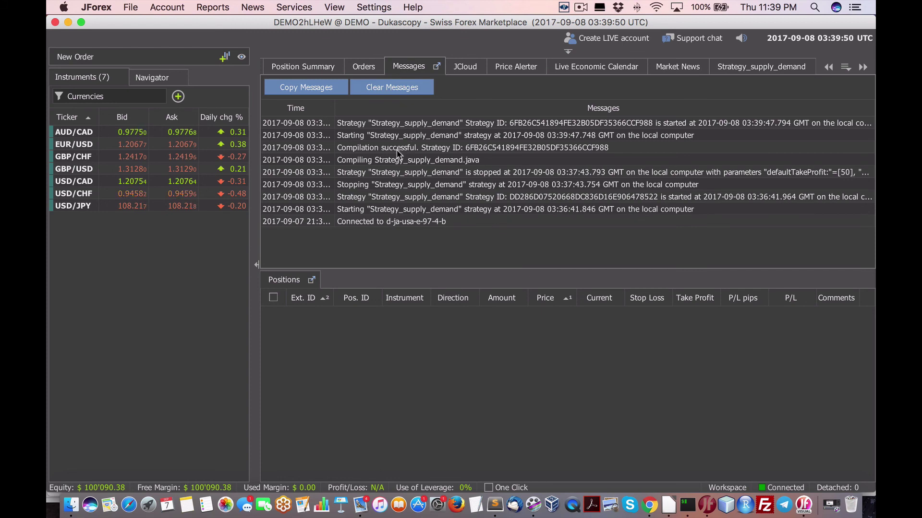
left_click(741, 67)
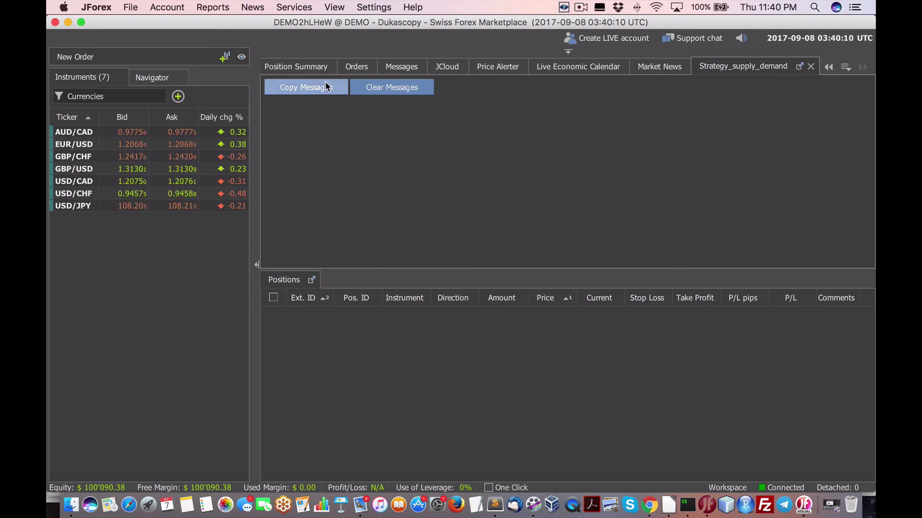
left_click(296, 69)
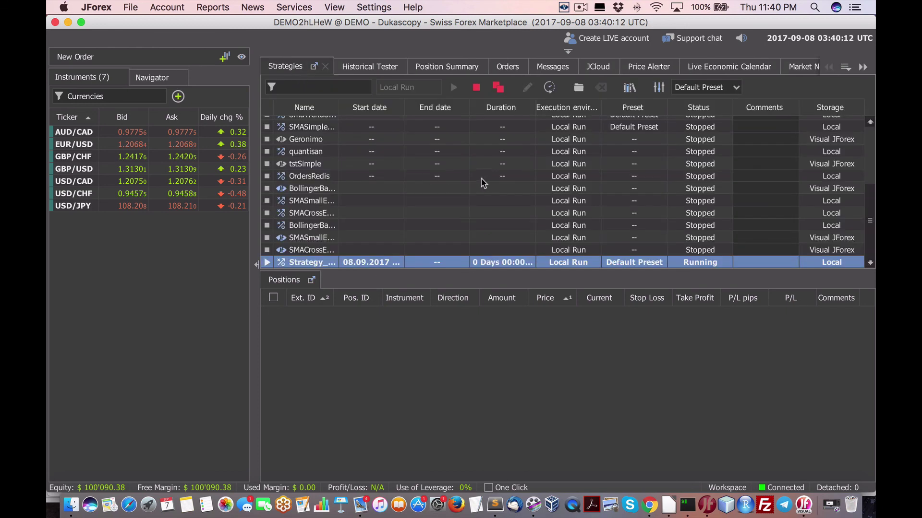
left_click(477, 92)
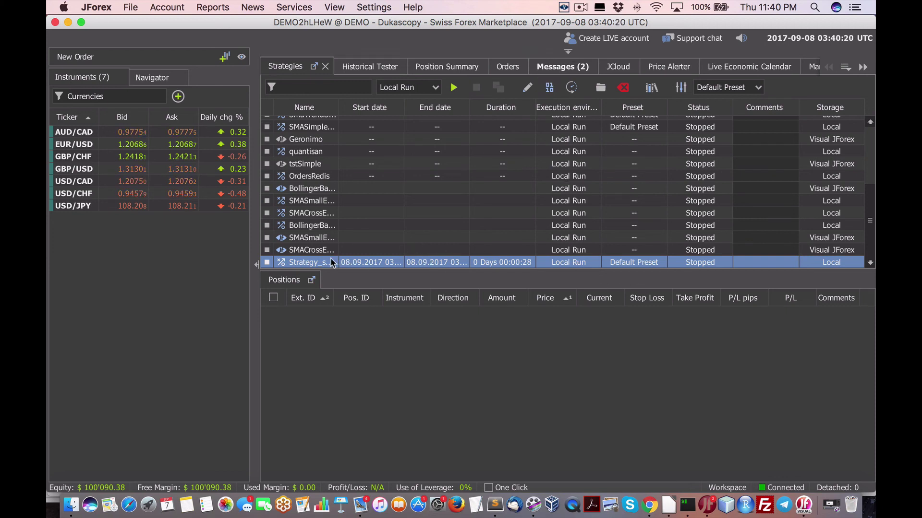
Step: Open the local Strategy_supply_demand in the code editor and examine its source from the variable declarations down to the If_block_21 method
left_click(527, 88)
scroll(467, 197, "down", 10)
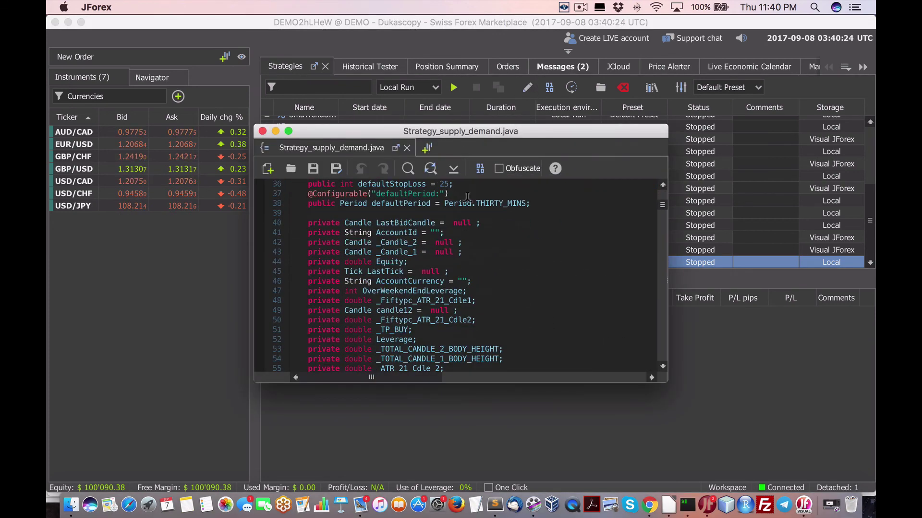
scroll(467, 197, "down", 20)
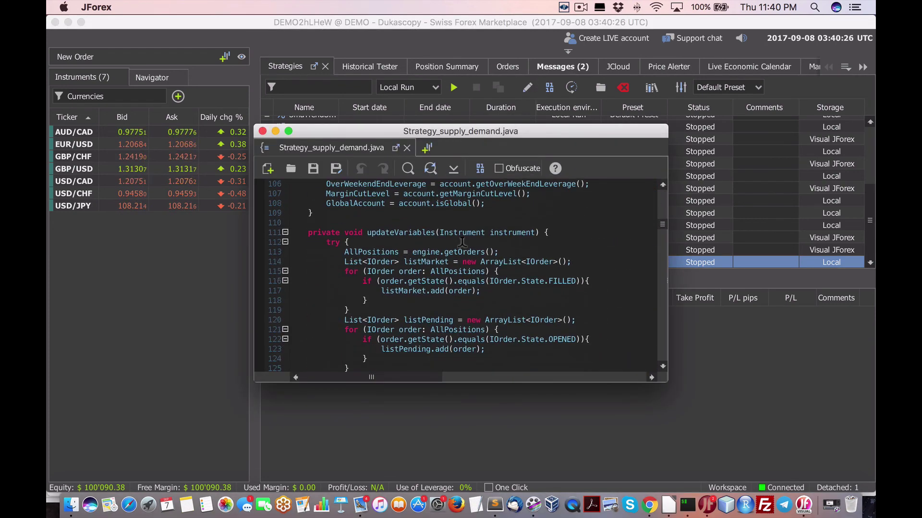
scroll(462, 241, "down", 15)
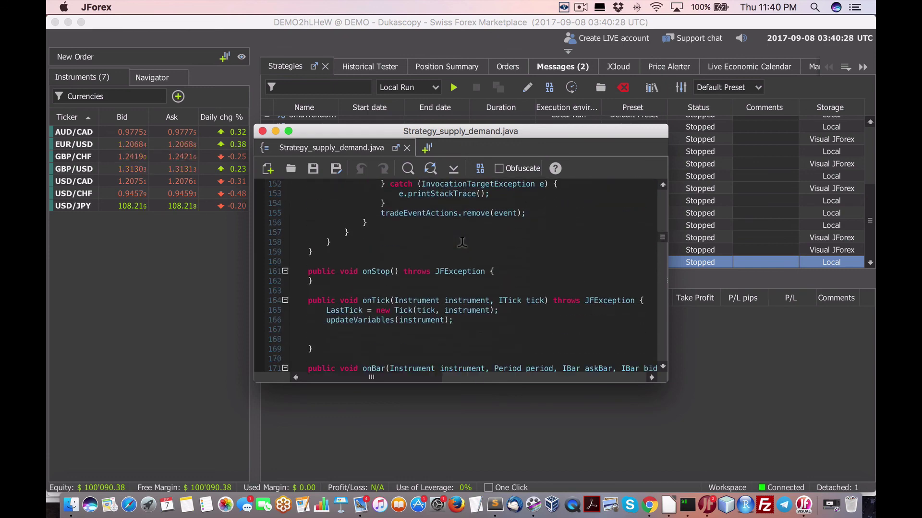
scroll(462, 241, "down", 16)
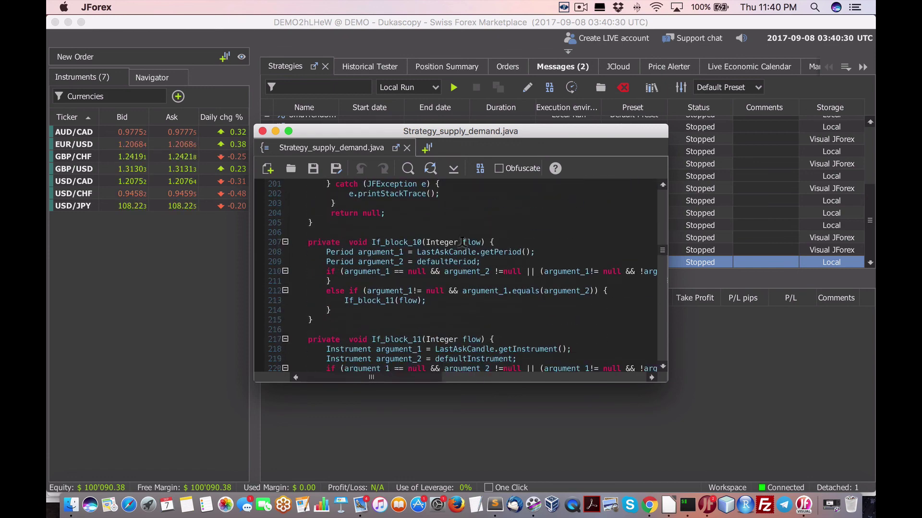
scroll(462, 242, "down", 15)
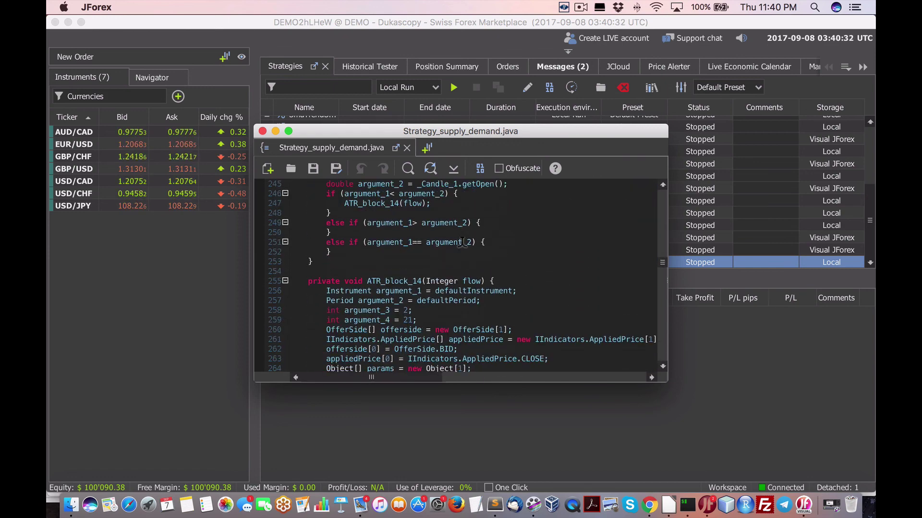
scroll(462, 242, "down", 13)
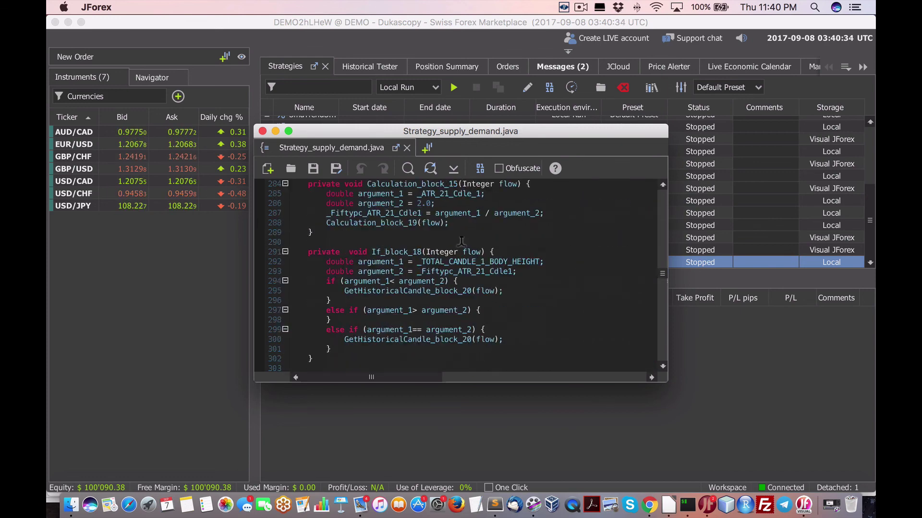
scroll(462, 242, "down", 11)
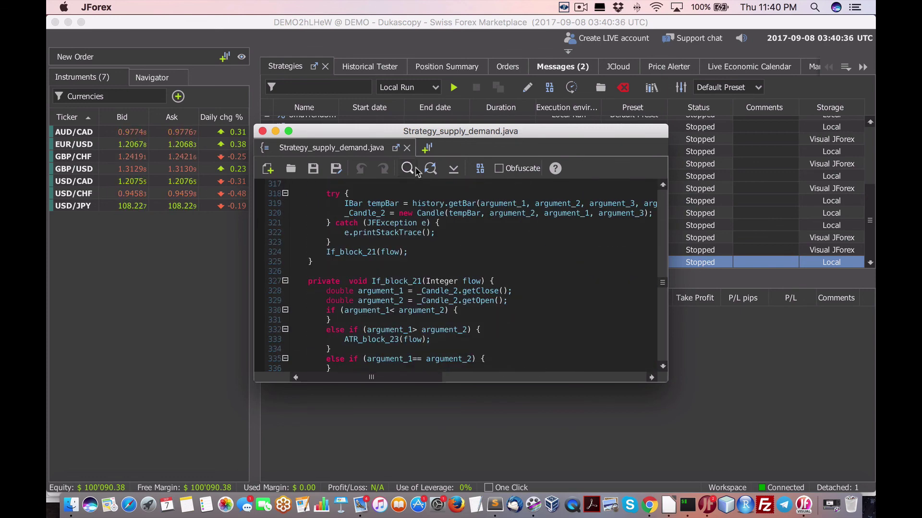
Step: Move the code editor window aside and review the source back up to the package and import lines
left_click_drag(391, 136, 323, 109)
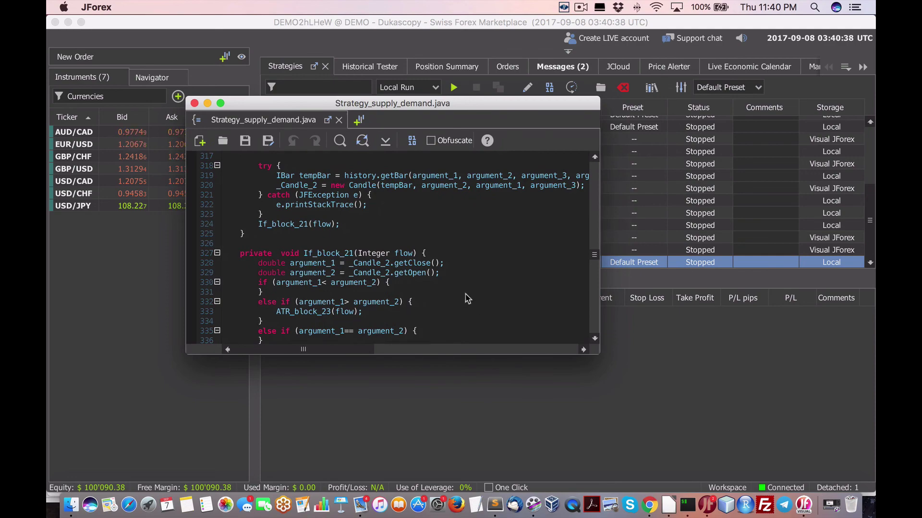
scroll(466, 299, "up", 8)
scroll(466, 298, "right", 1)
scroll(468, 298, "up", 20)
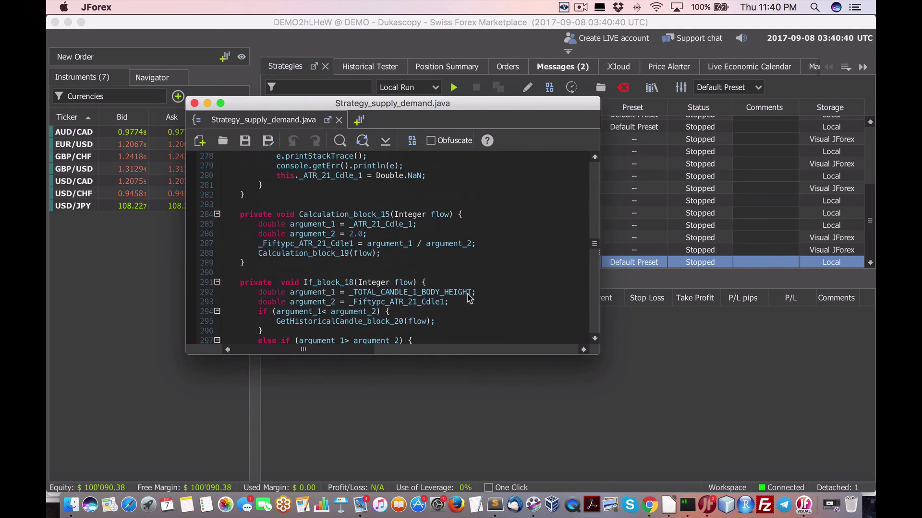
scroll(468, 298, "up", 20)
scroll(468, 298, "right", 1)
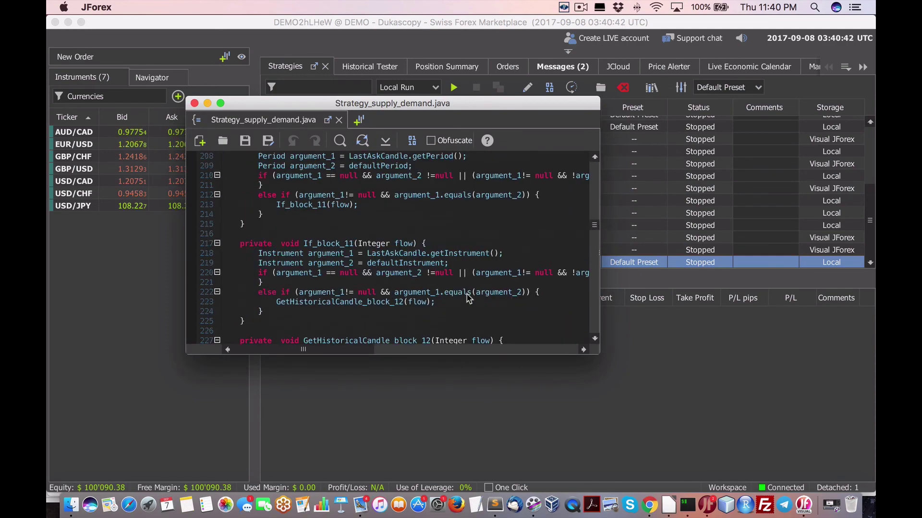
scroll(468, 297, "up", 20)
scroll(468, 298, "left", 1)
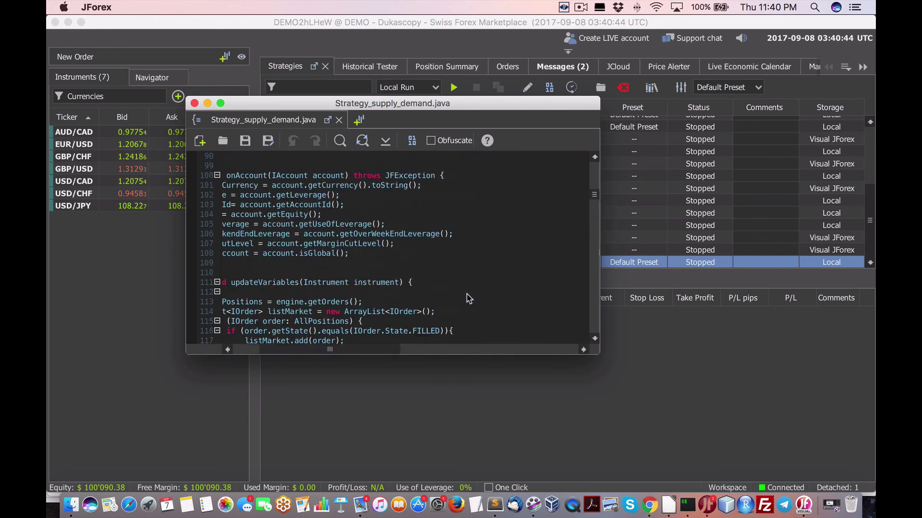
scroll(468, 296, "up", 8)
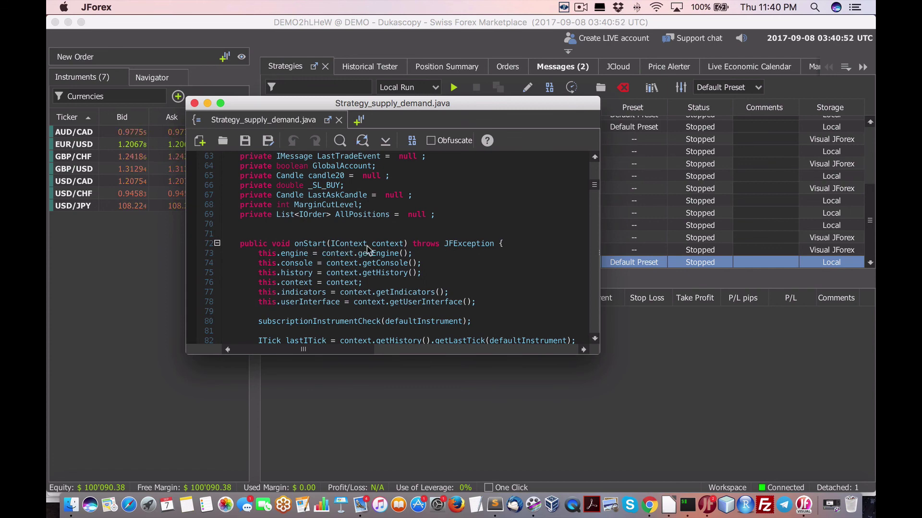
scroll(353, 257, "up", 20)
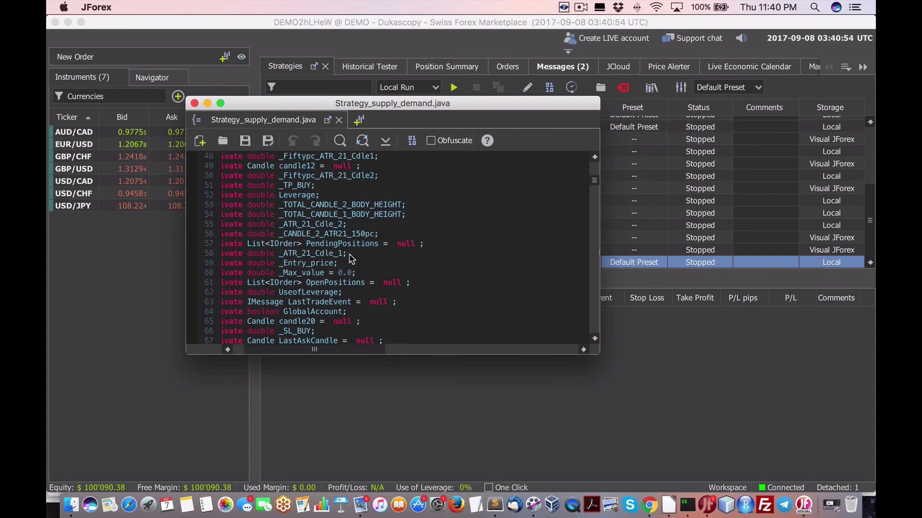
scroll(420, 302, "right", 2)
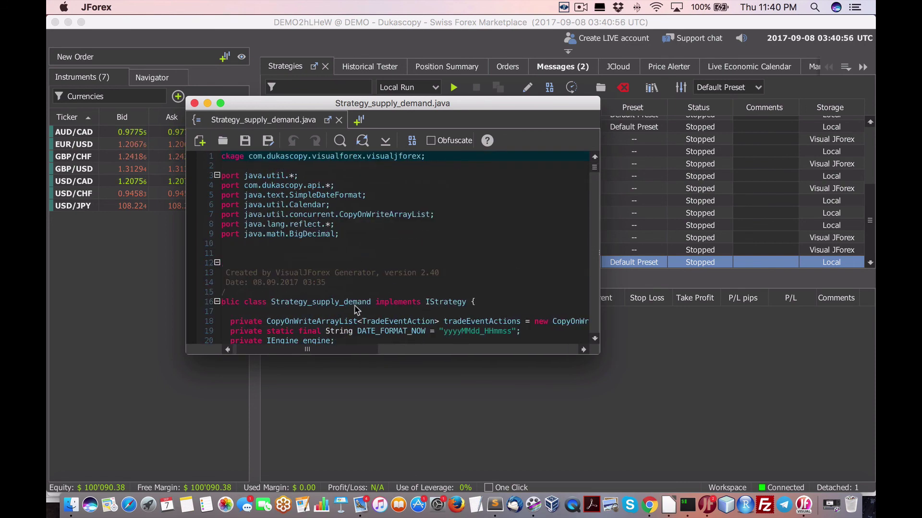
Step: Examine the configurable parameters and block methods down to Calculation_block_15, and close the code editor
scroll(462, 313, "down", 20)
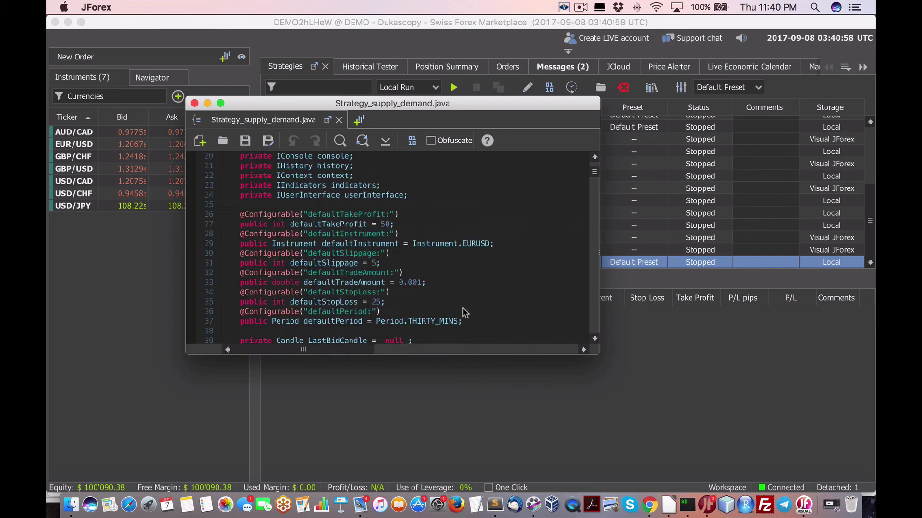
scroll(462, 313, "down", 20)
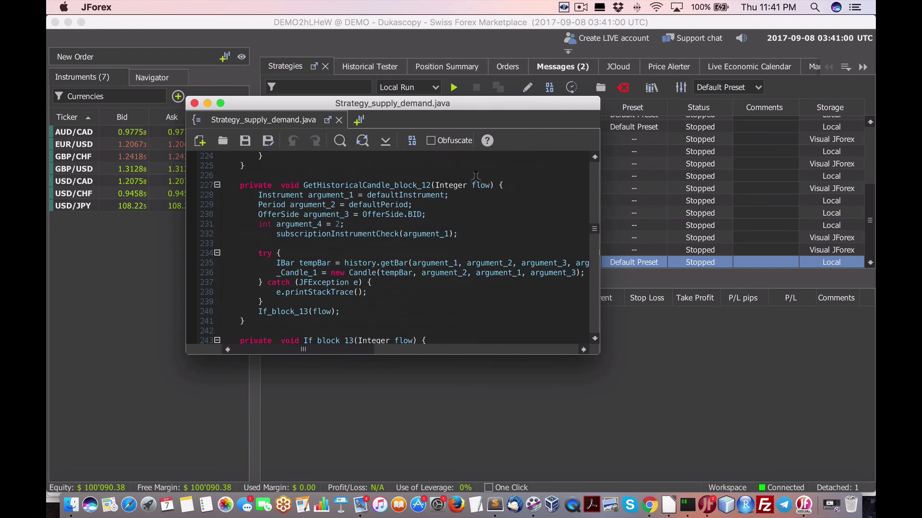
scroll(343, 259, "down", 12)
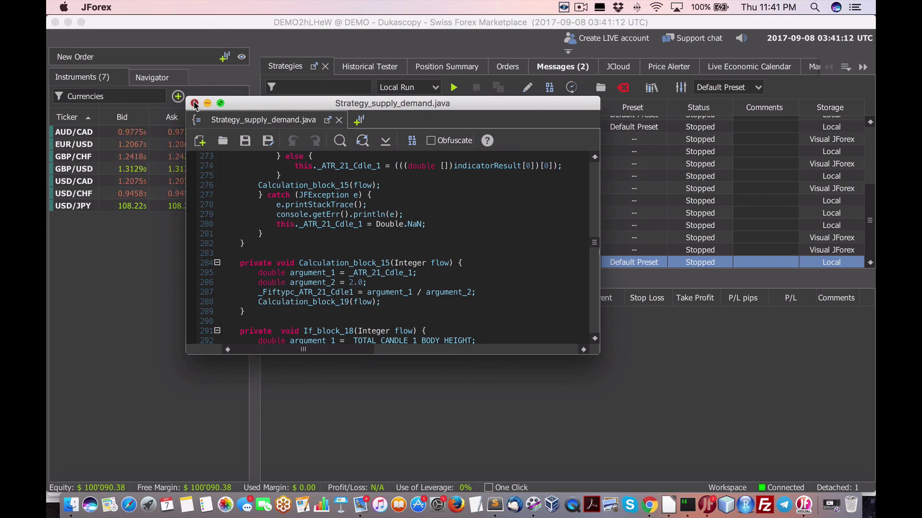
left_click(194, 103)
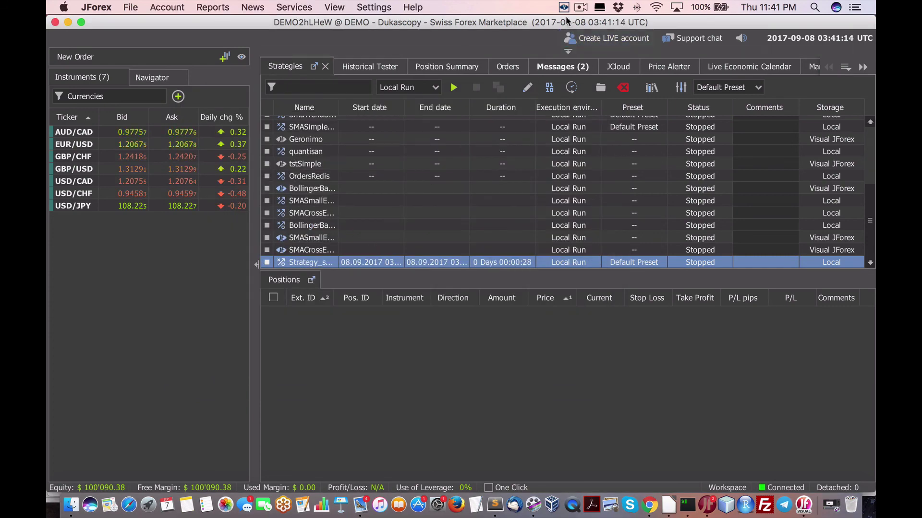